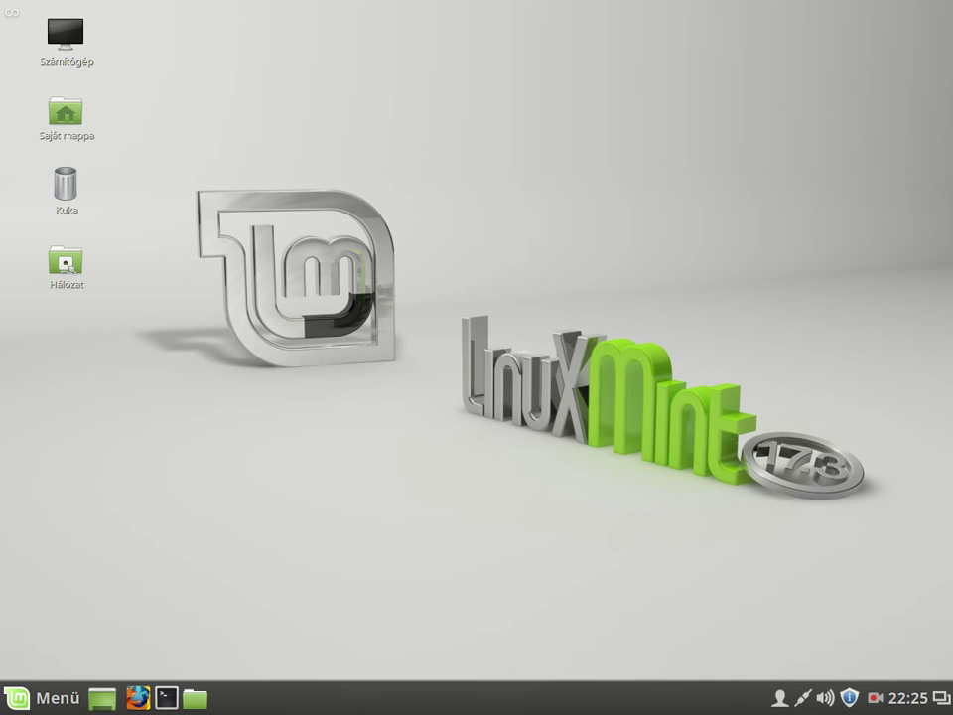
Step: Find and open the Linux Mint welcome screen (Üdvözlőképernyő), look over its options, and close it
key(super)
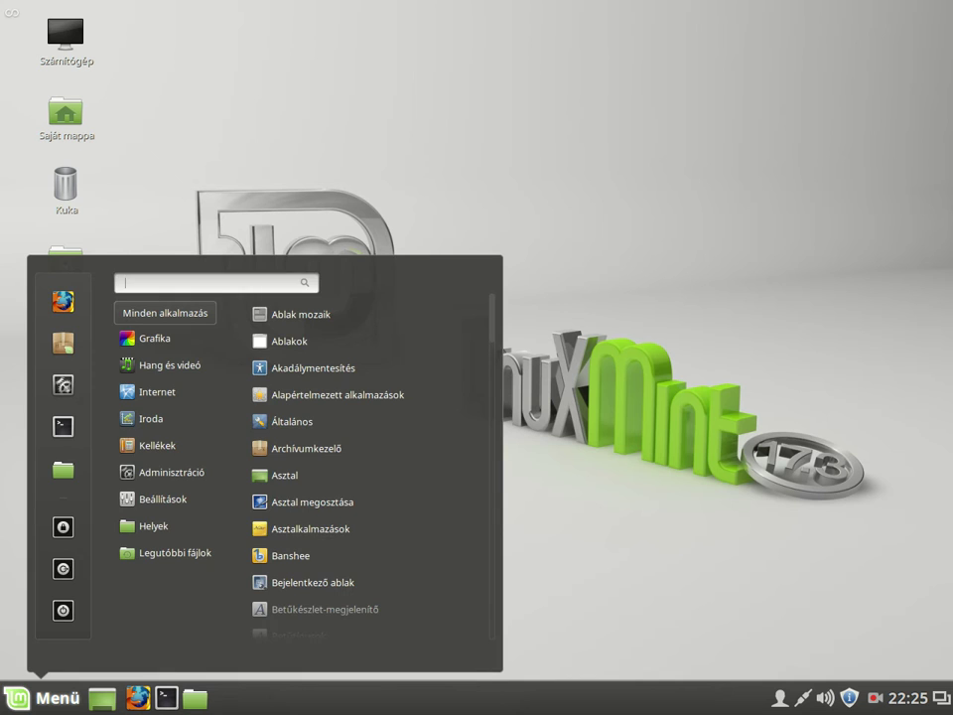
text(üdv)
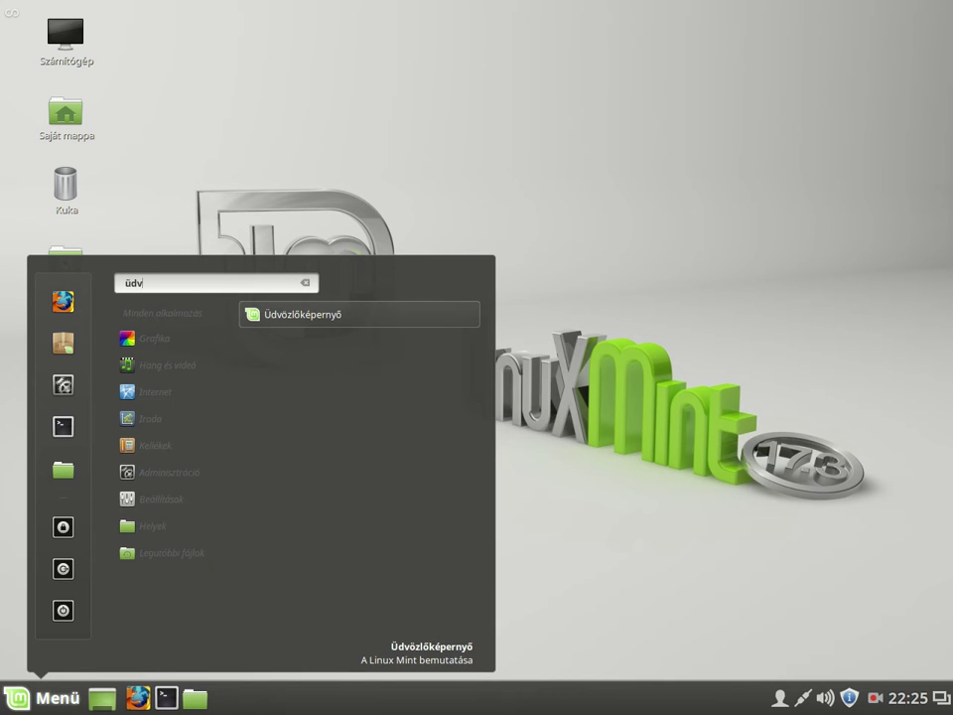
key(Return)
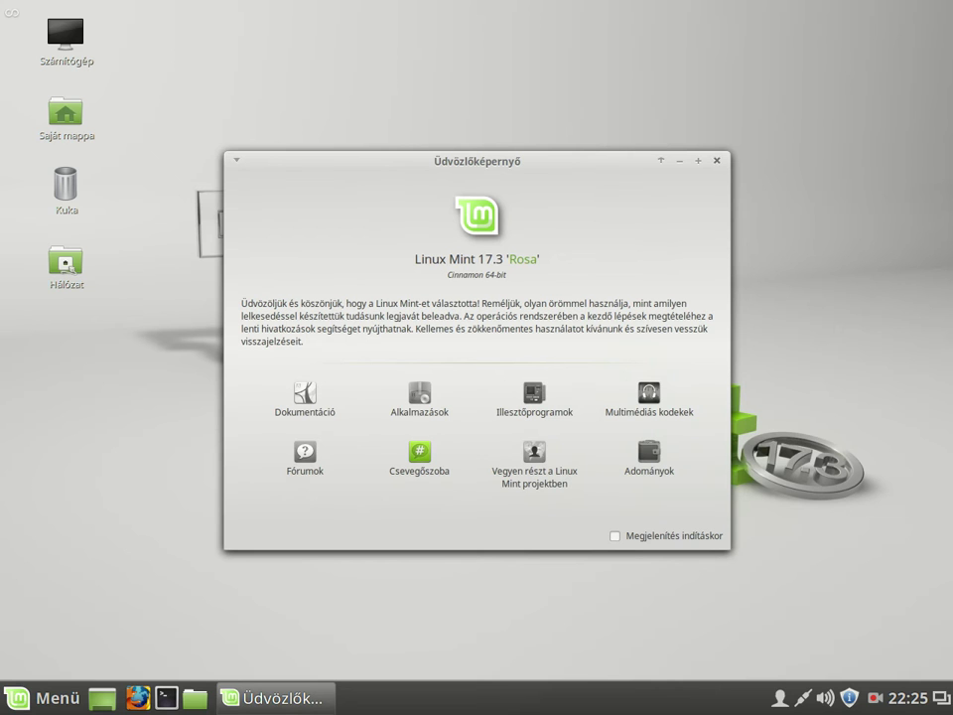
key(alt+F4)
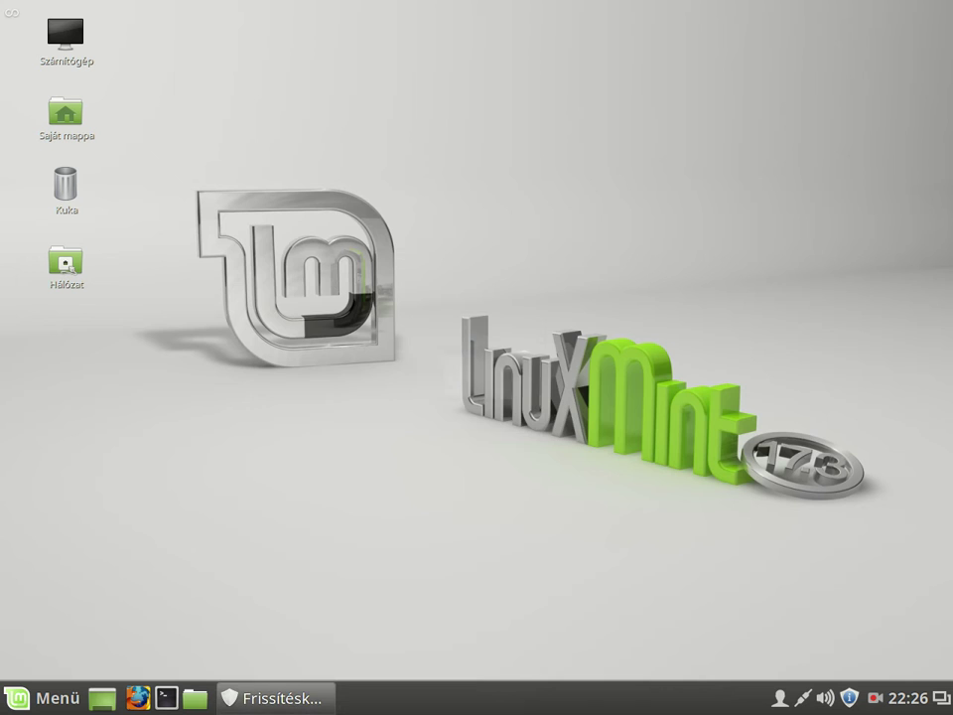
Step: Open the software sources settings (Szoftverforrások) from the update manager, authorizing with the account password
drag(485, 167, 516, 153)
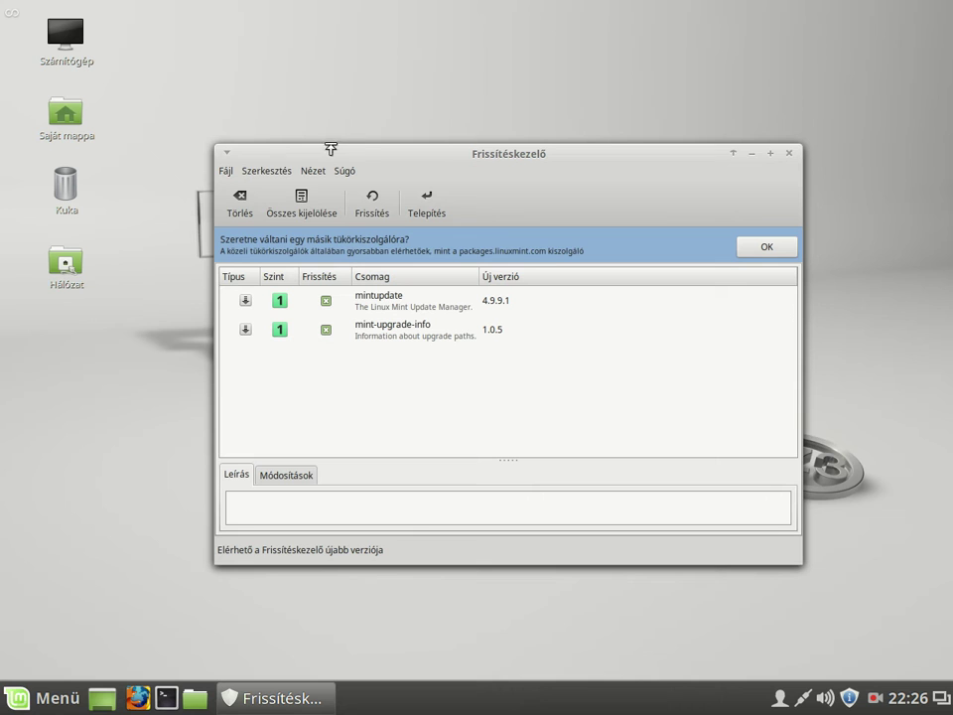
click(266, 171)
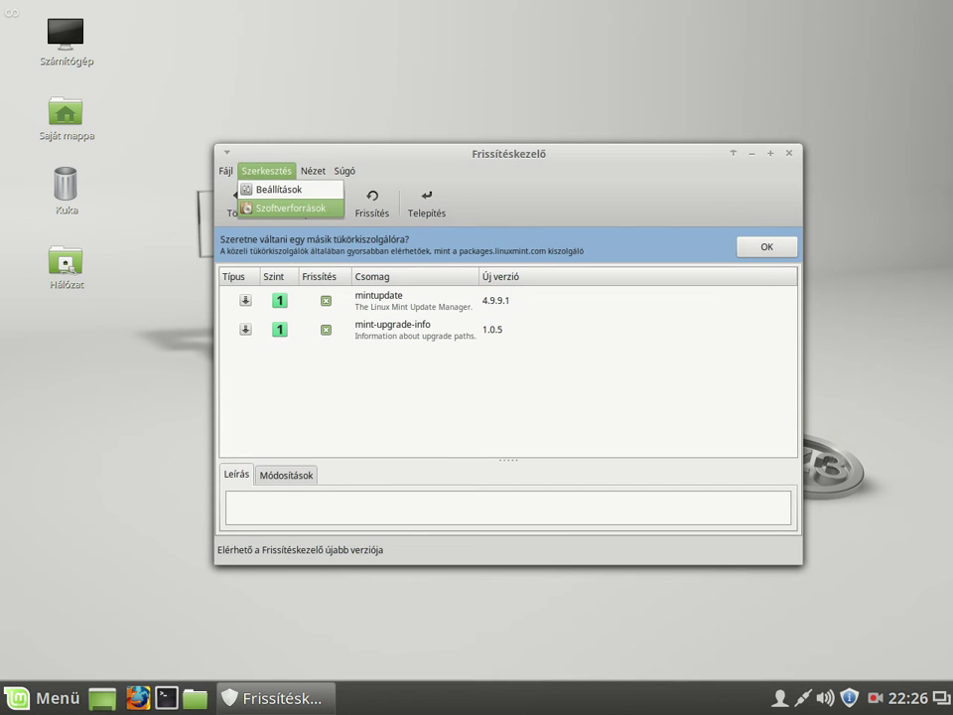
click(294, 208)
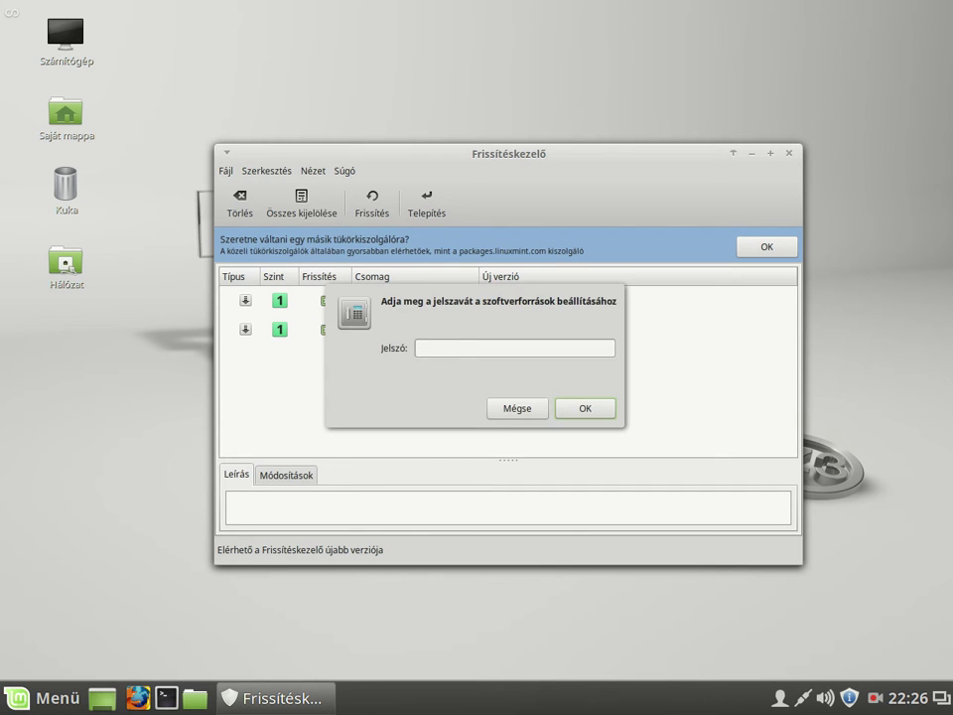
key(Escape)
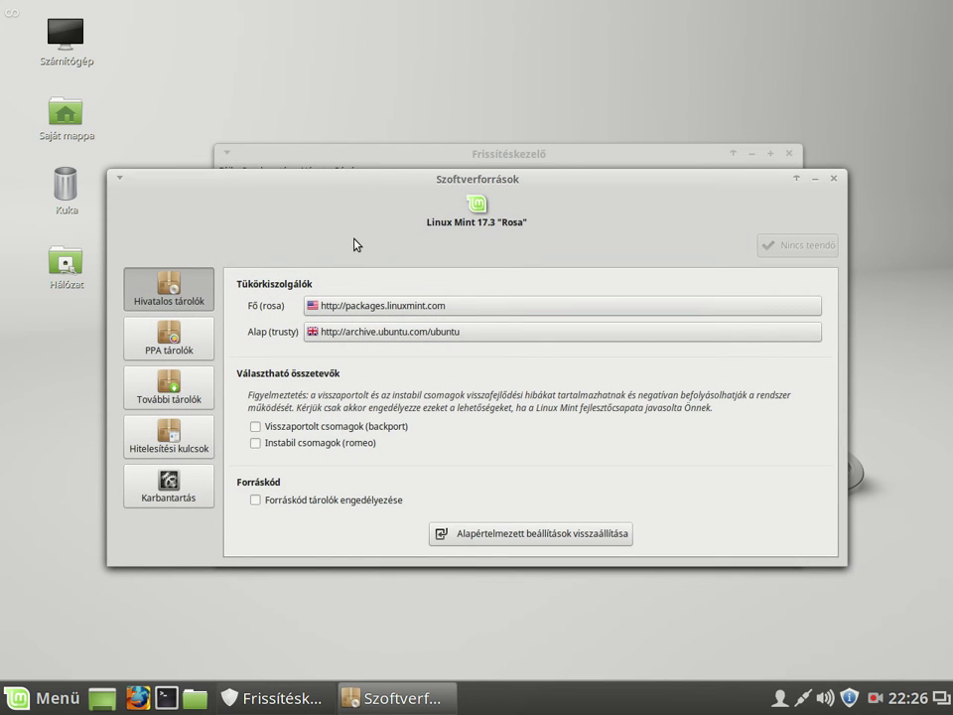
Step: Set the main (rosa) package mirror to the Energotel server
click(401, 313)
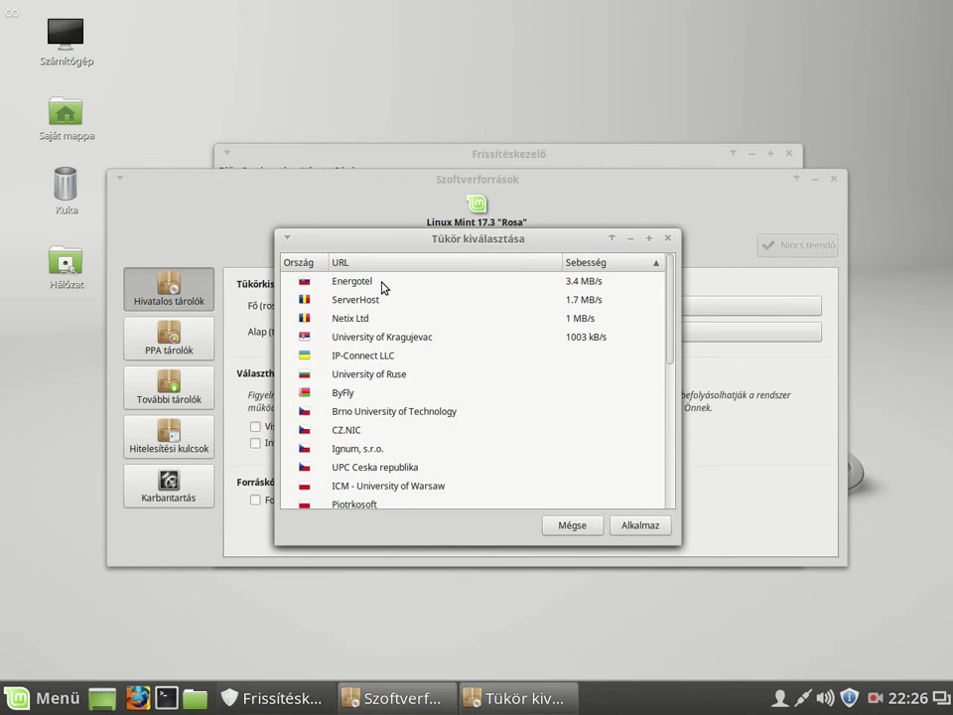
click(383, 283)
click(636, 525)
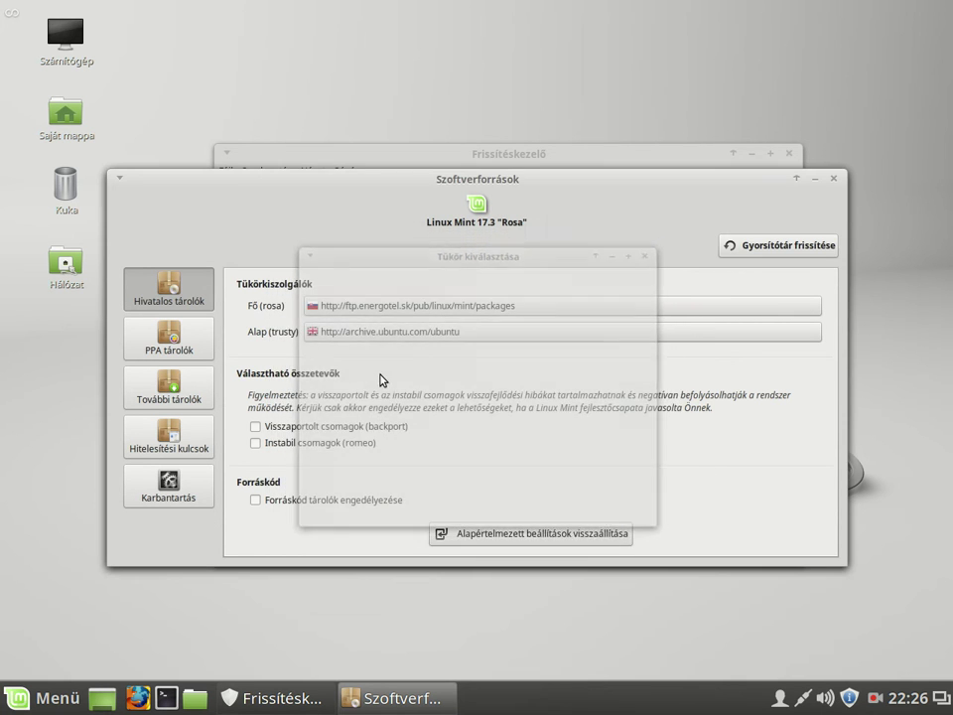
click(386, 331)
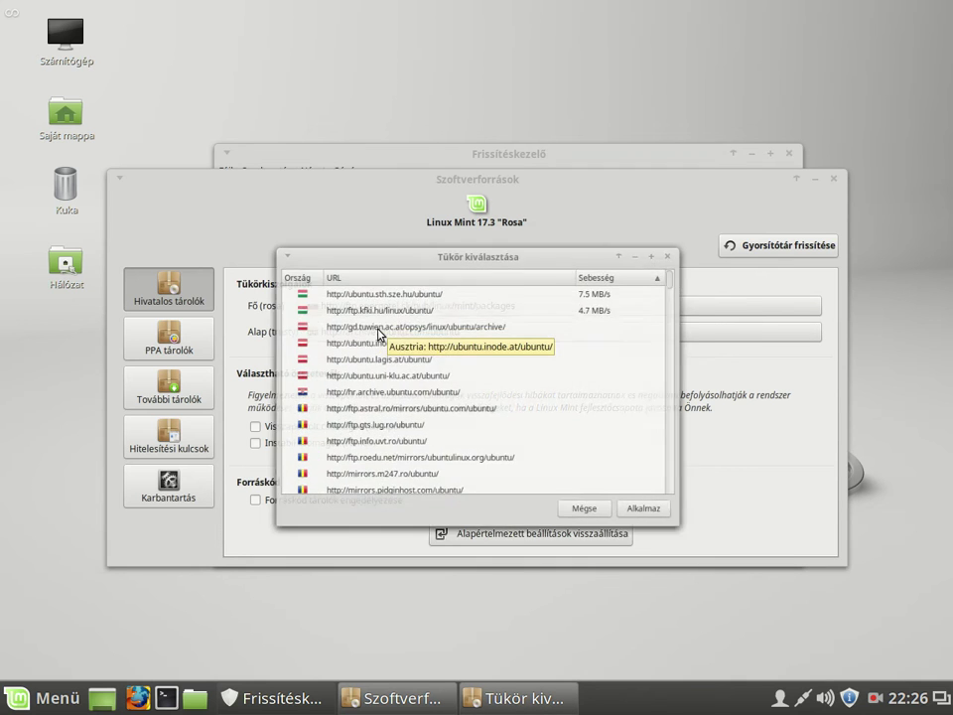
click(385, 284)
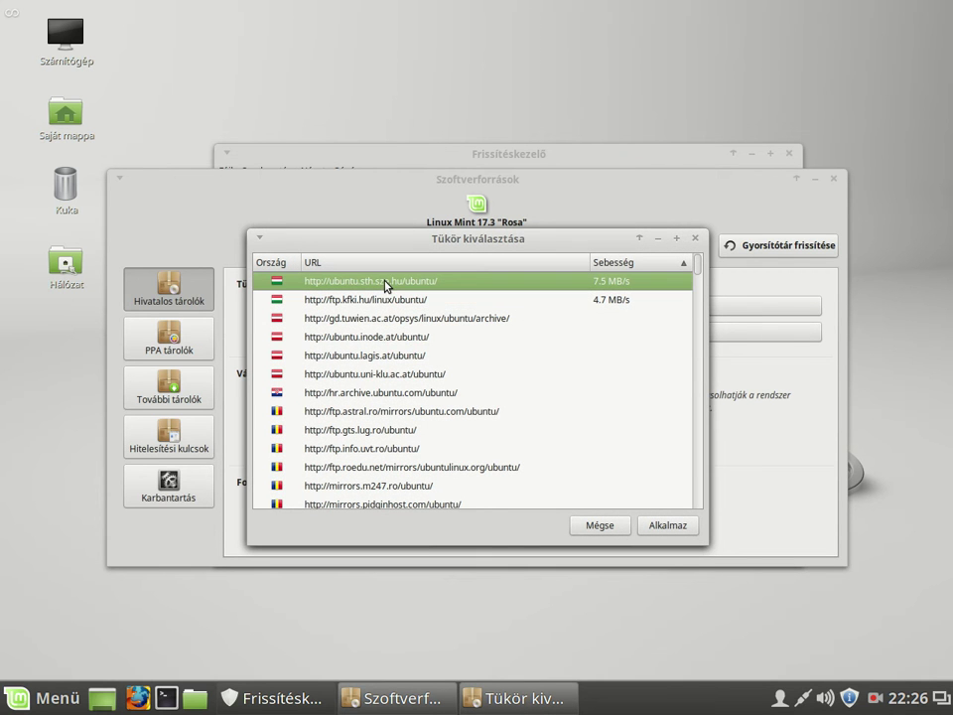
click(660, 529)
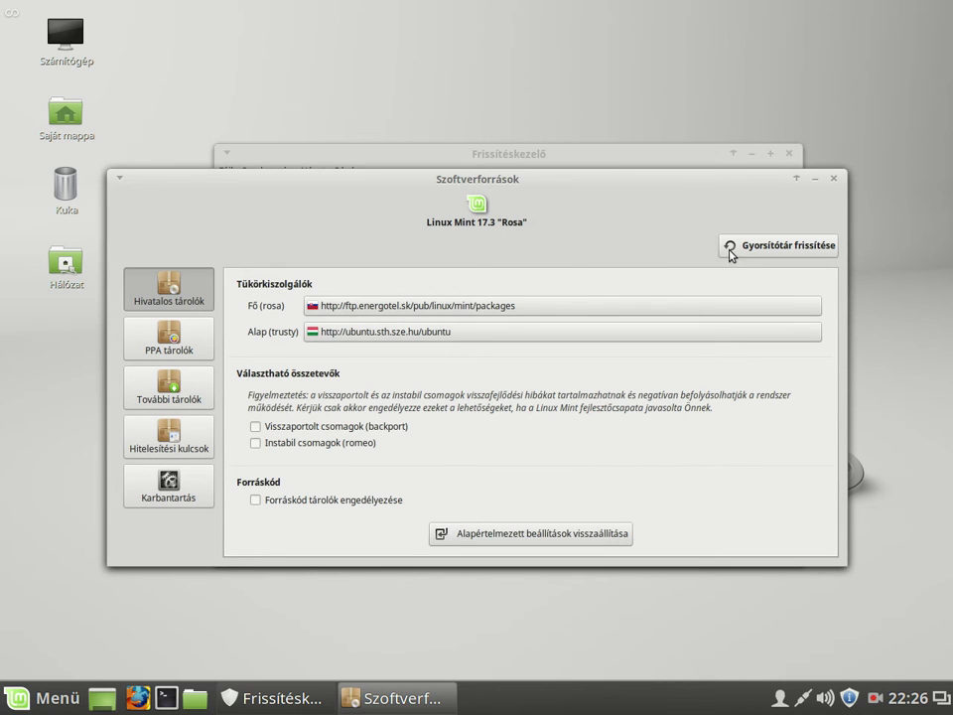
Step: Refresh the package cache for the new mirrors and close the software sources window
click(762, 256)
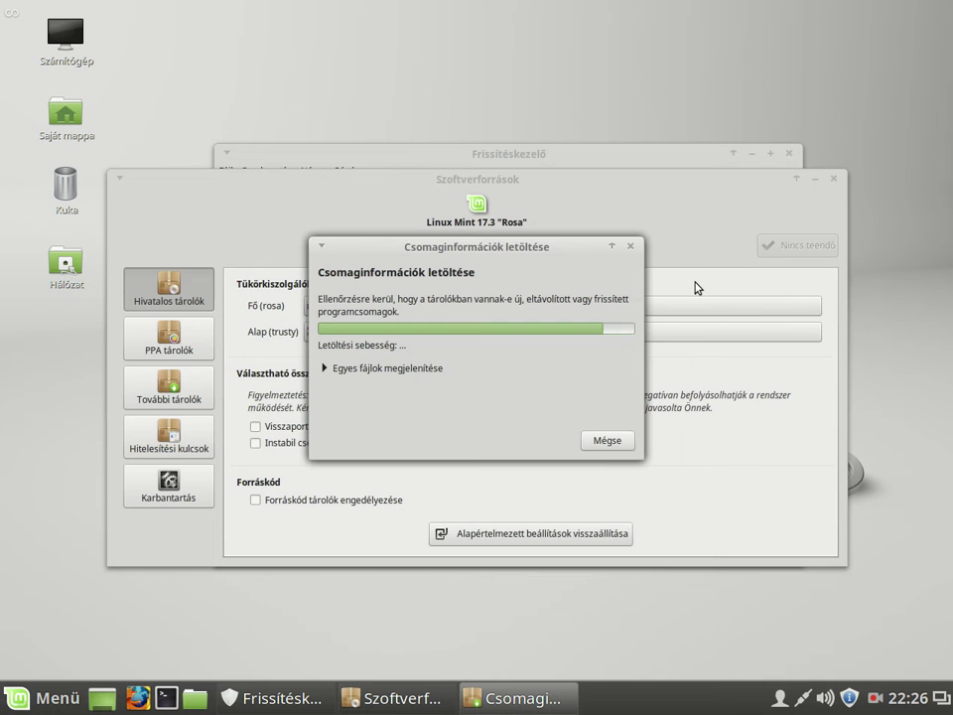
click(326, 369)
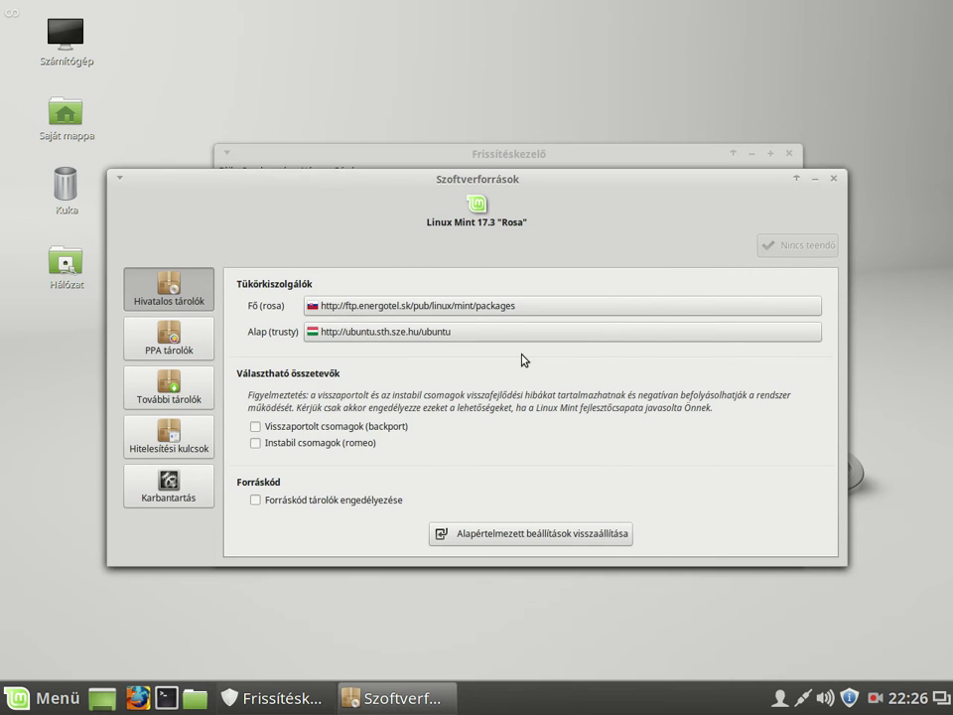
click(834, 179)
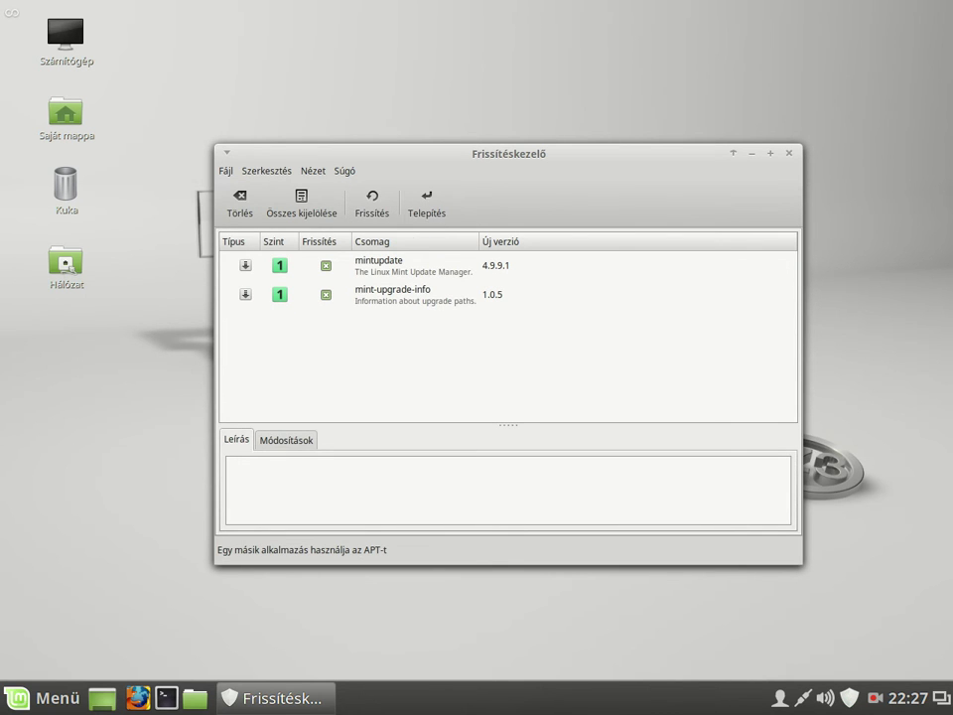
Step: Install the mintupdate and mint-upgrade-info updates, entering the account password to authorize
click(421, 212)
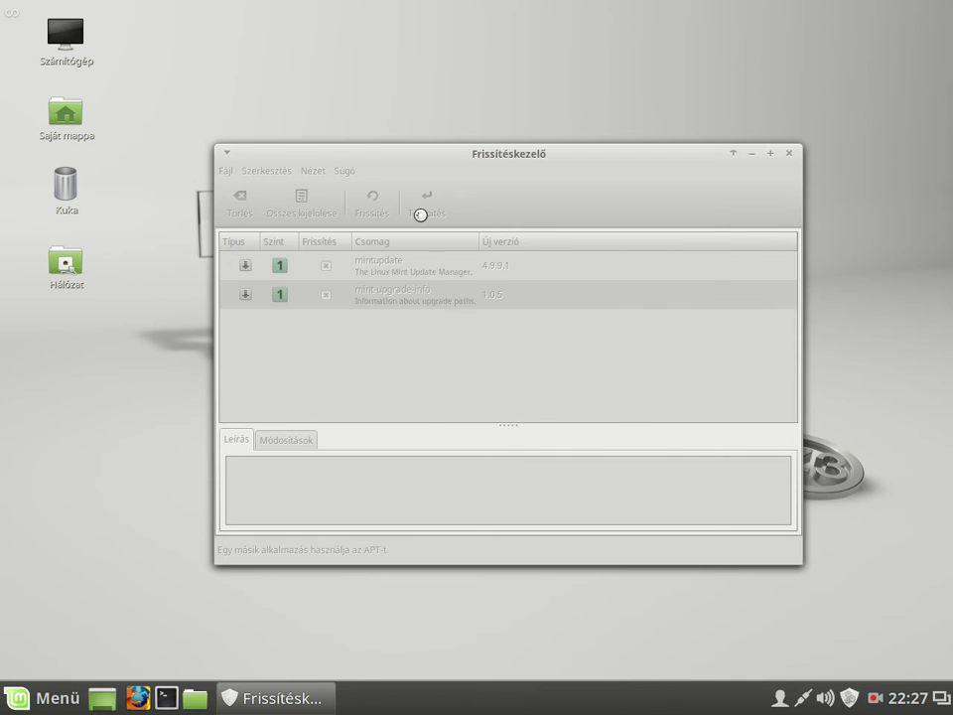
text(•••)
key(Return)
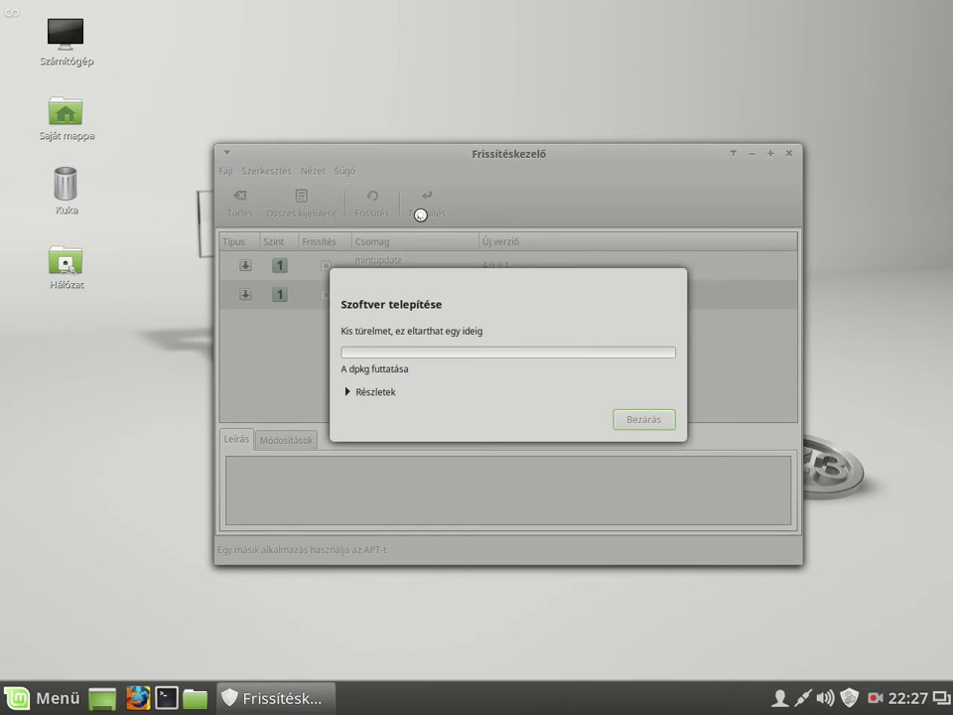
click(348, 392)
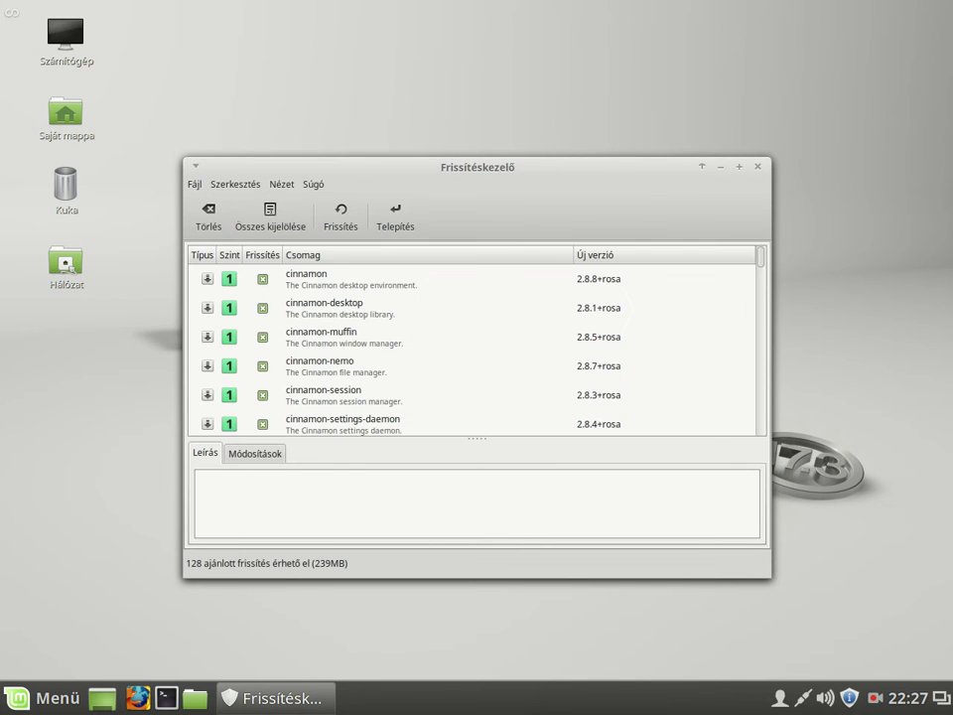
Step: Maximize the update manager, enlarge its package list, and examine the available updates and their levels
key(super+Up)
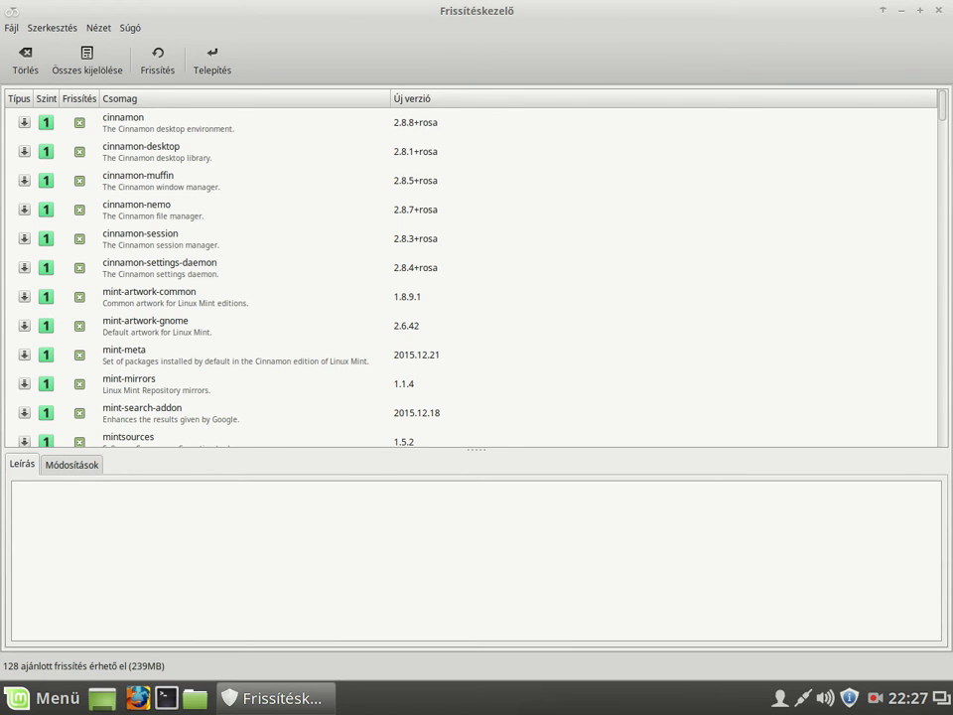
drag(336, 489, 340, 594)
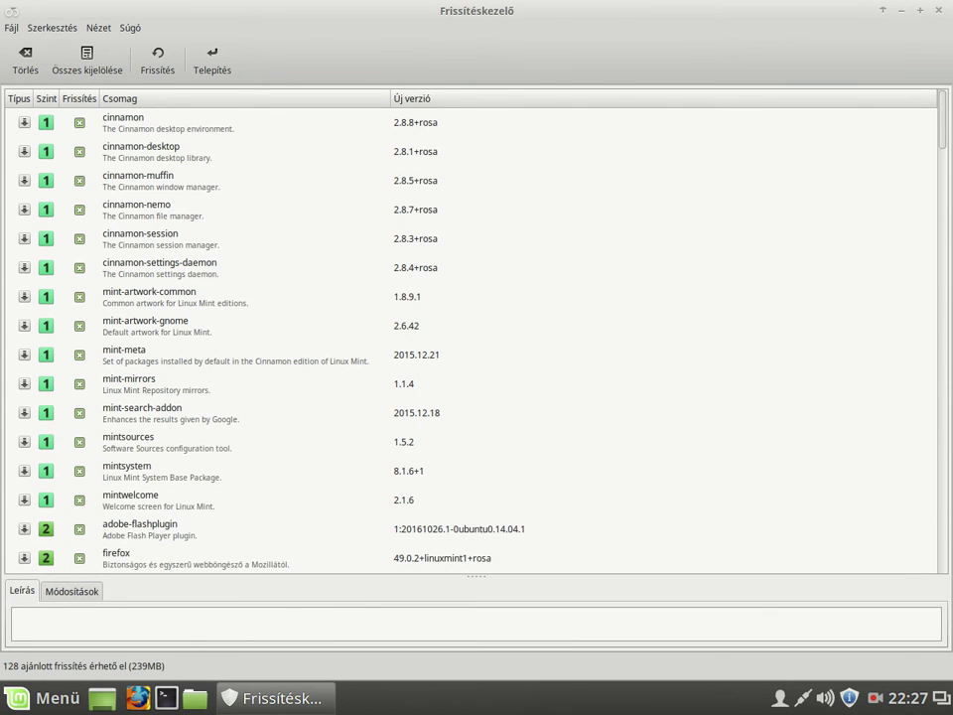
scroll(471, 338, down, 10)
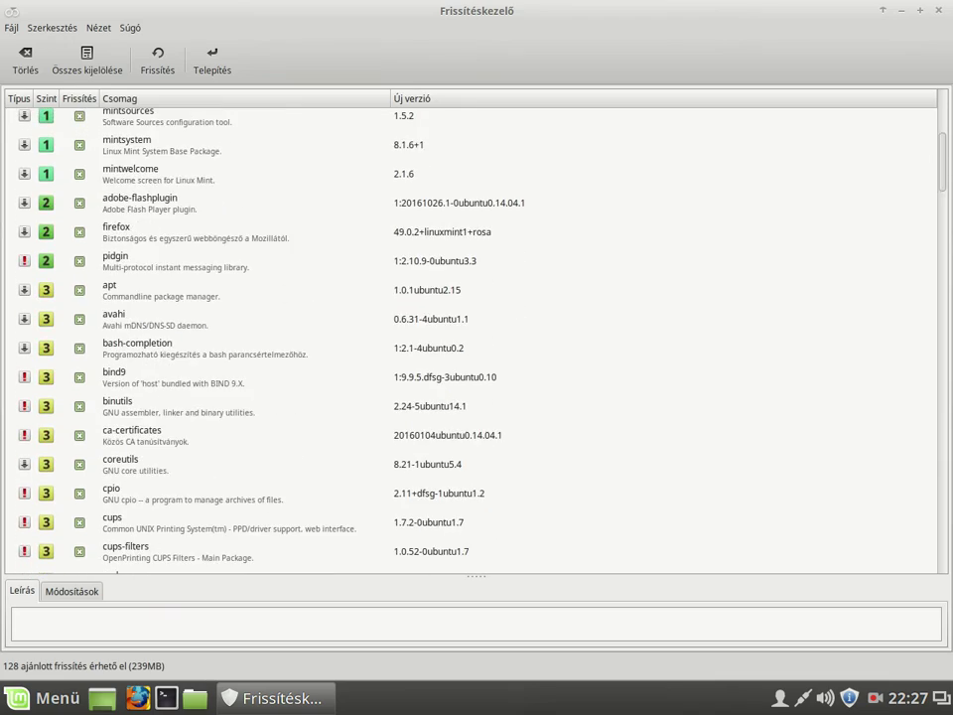
scroll(472, 337, down, 18)
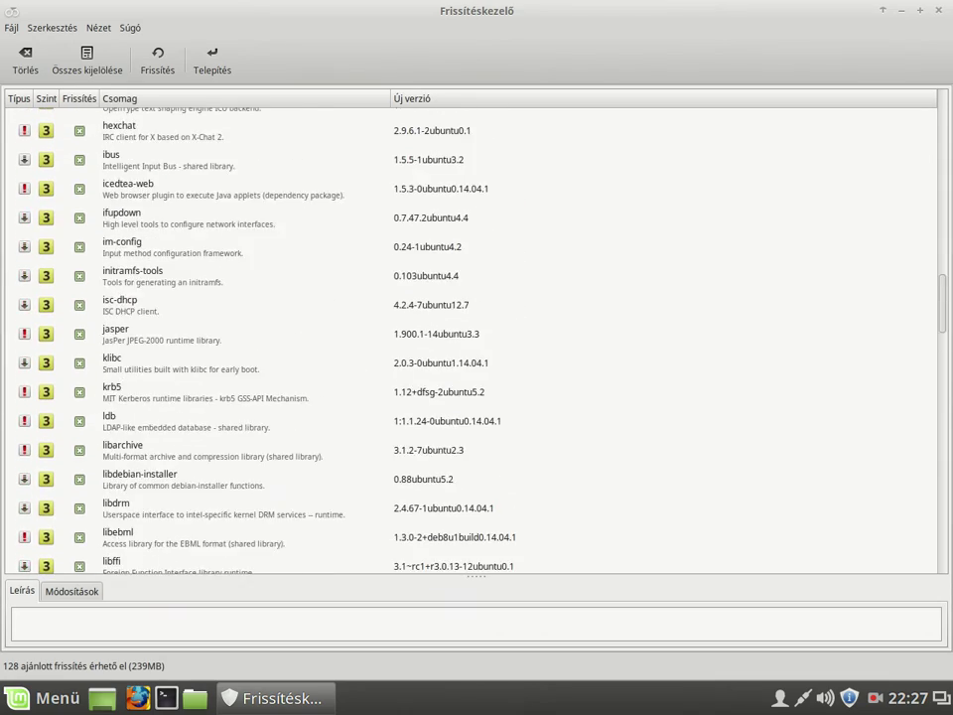
scroll(472, 337, up, 7)
scroll(472, 338, up, 20)
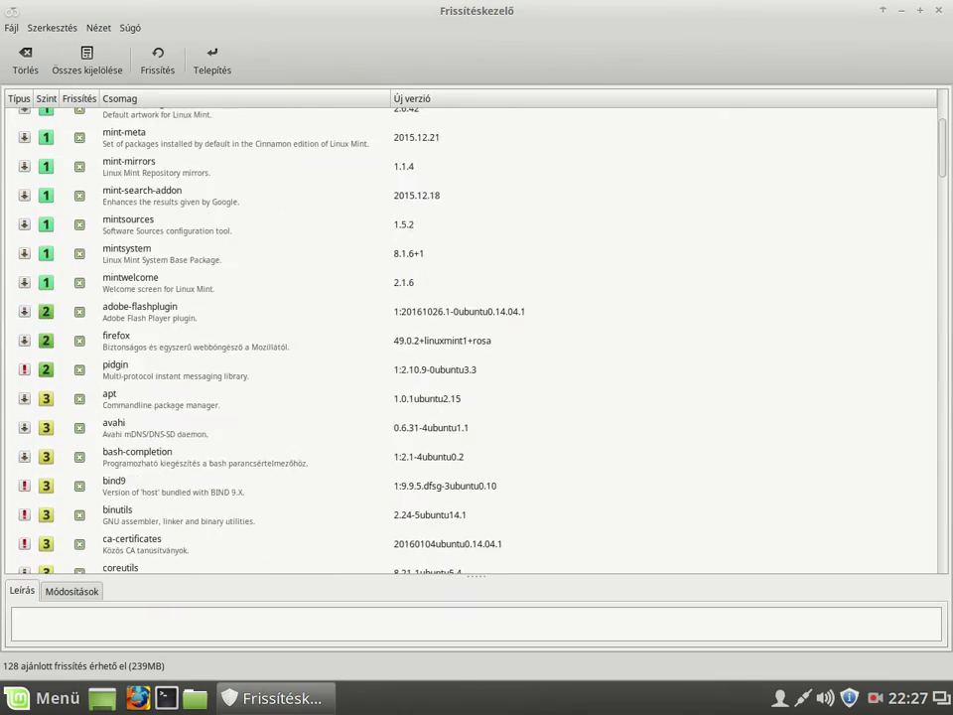
scroll(471, 338, down, 3)
Step: In the update manager's level preferences, unmark level 3 packages as safe (Biztonságos) and apply the change
click(49, 28)
click(63, 43)
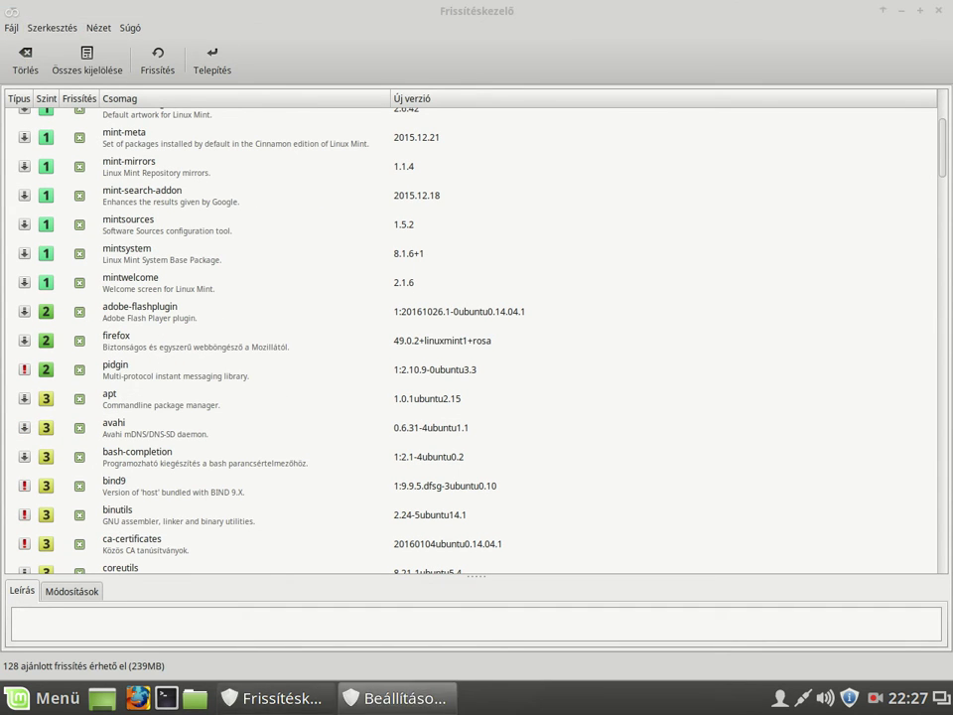
click(302, 262)
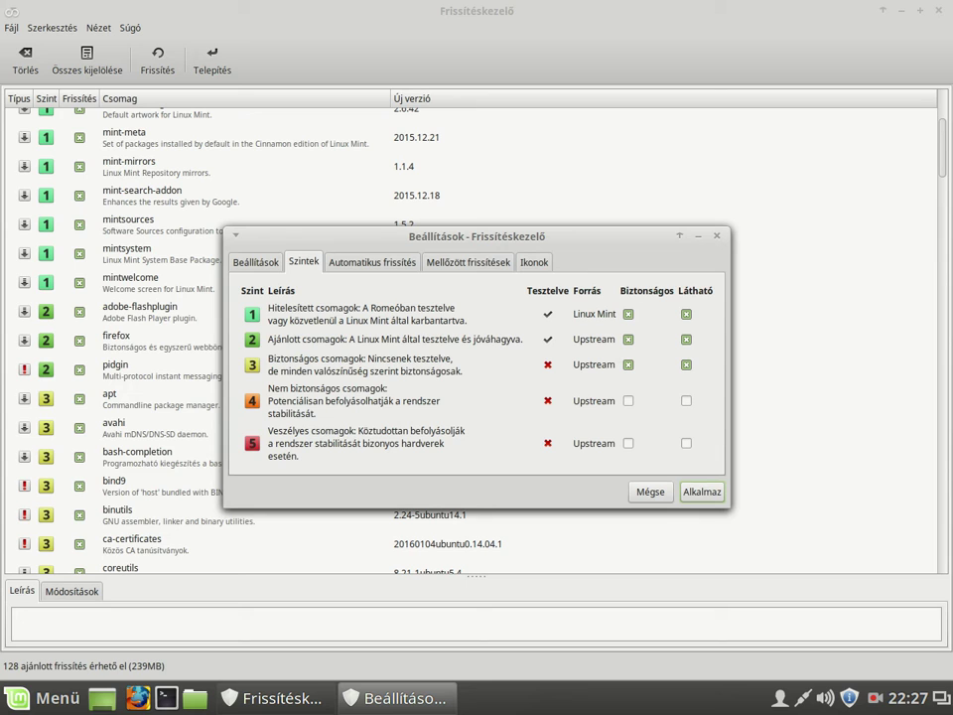
click(628, 365)
click(684, 487)
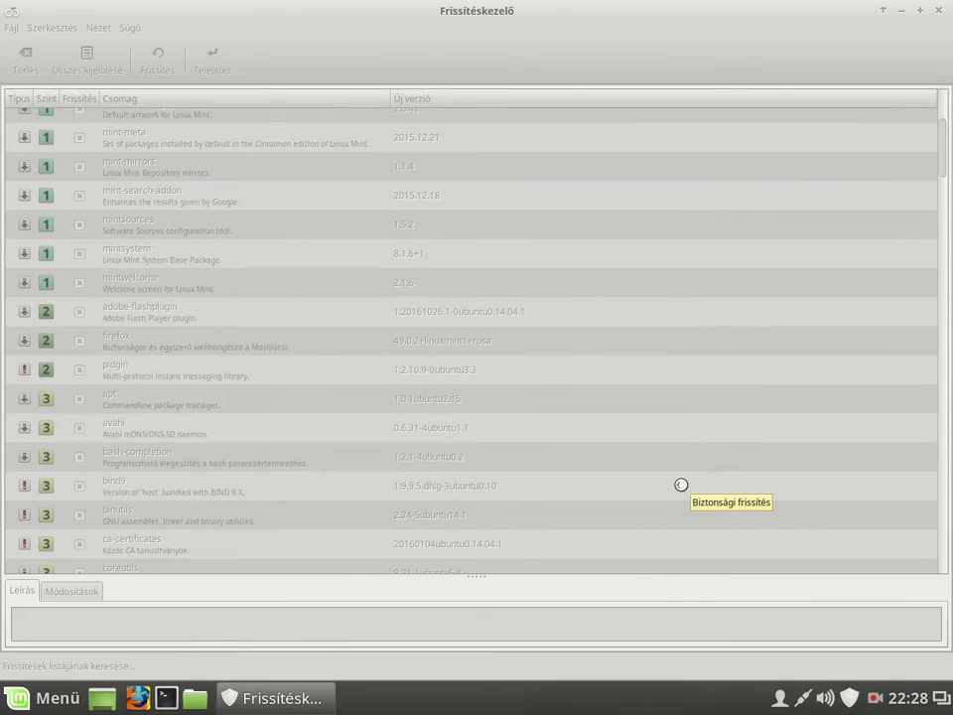
Step: Review the preselected level 1 and 2 updates, start installing them, and accept the additional packages they require
scroll(477, 427, down, 3)
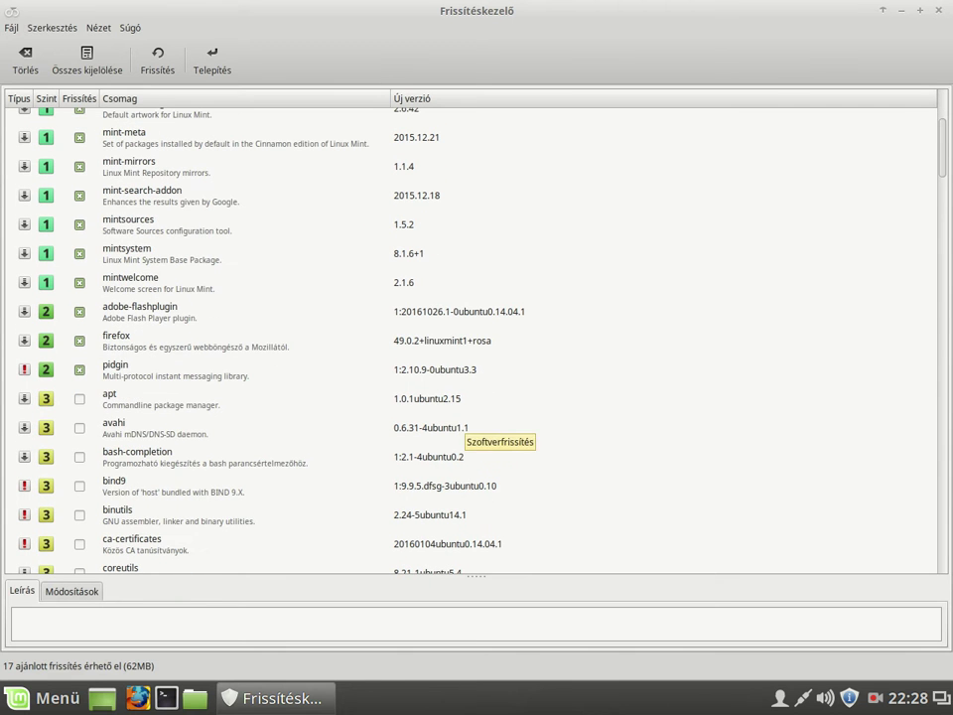
scroll(183, 437, up, 1)
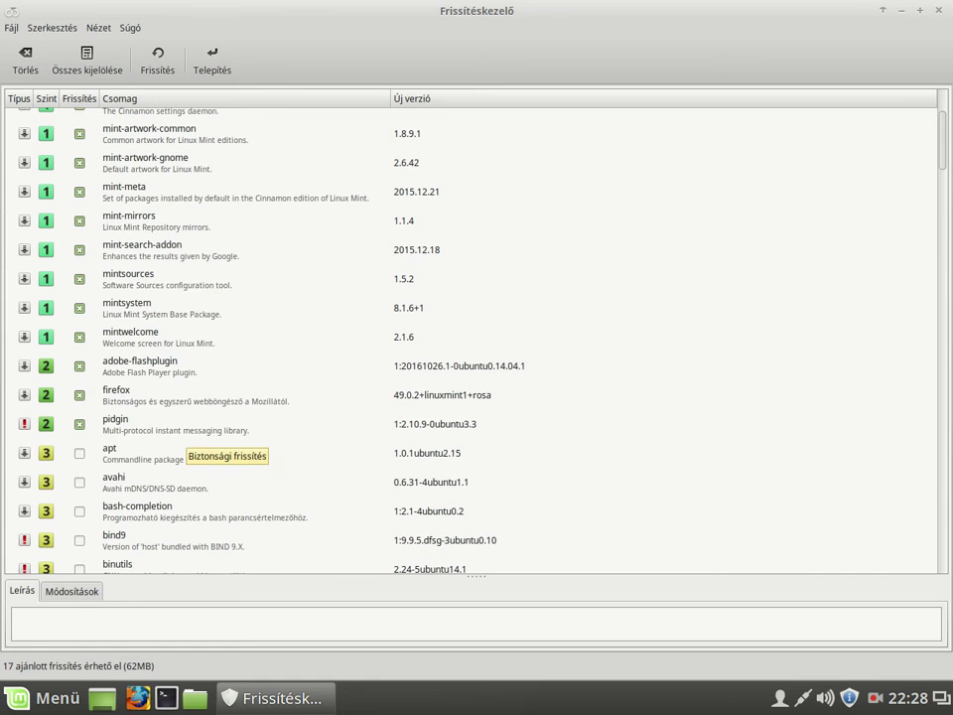
scroll(184, 442, up, 3)
click(212, 60)
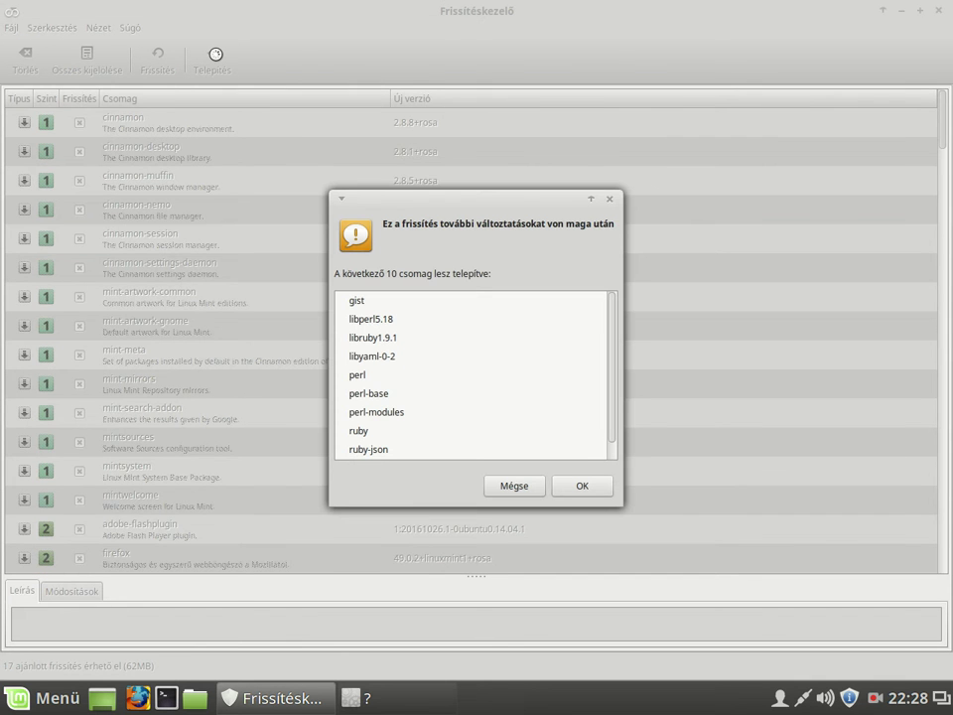
scroll(475, 375, down, 1)
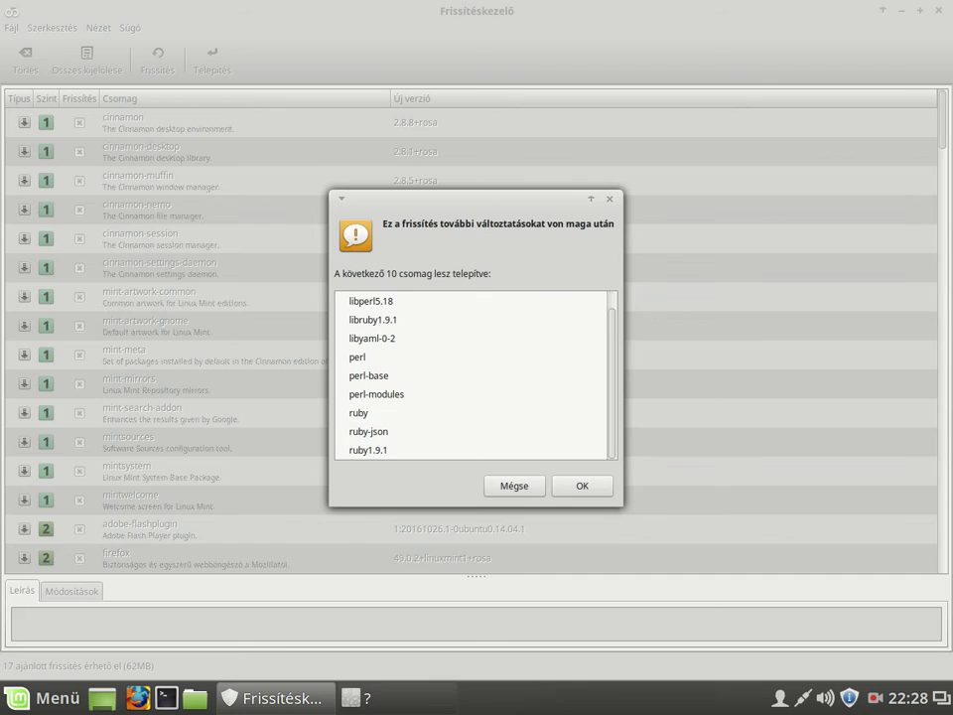
scroll(475, 375, up, 1)
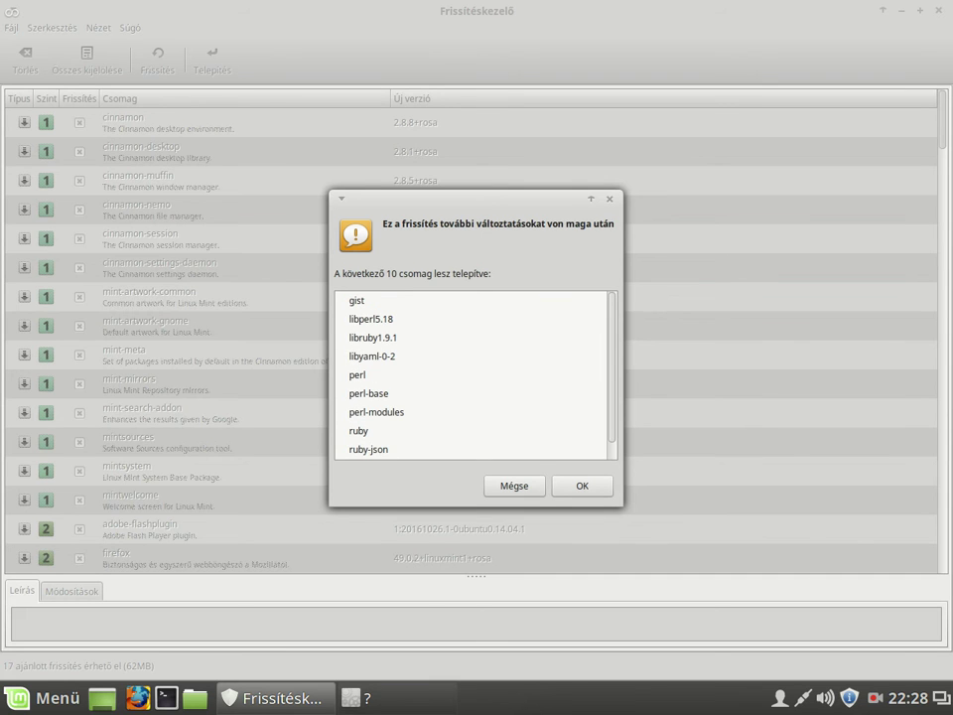
click(586, 483)
Step: Authorize the installation with the account password and expand the installation details (Részletek)
text(•••)
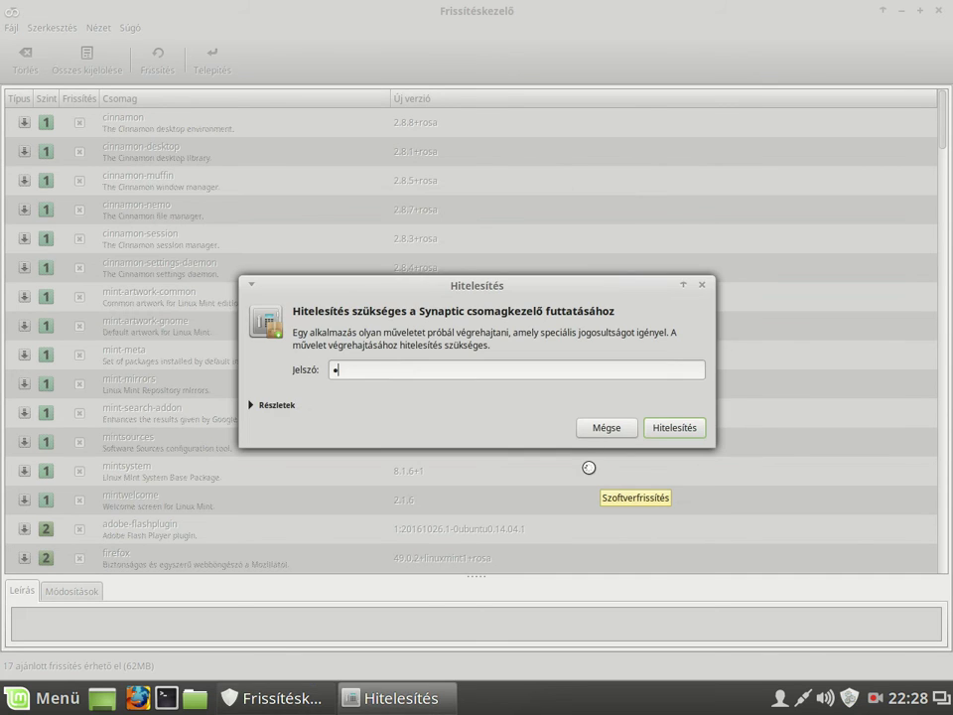
key(Return)
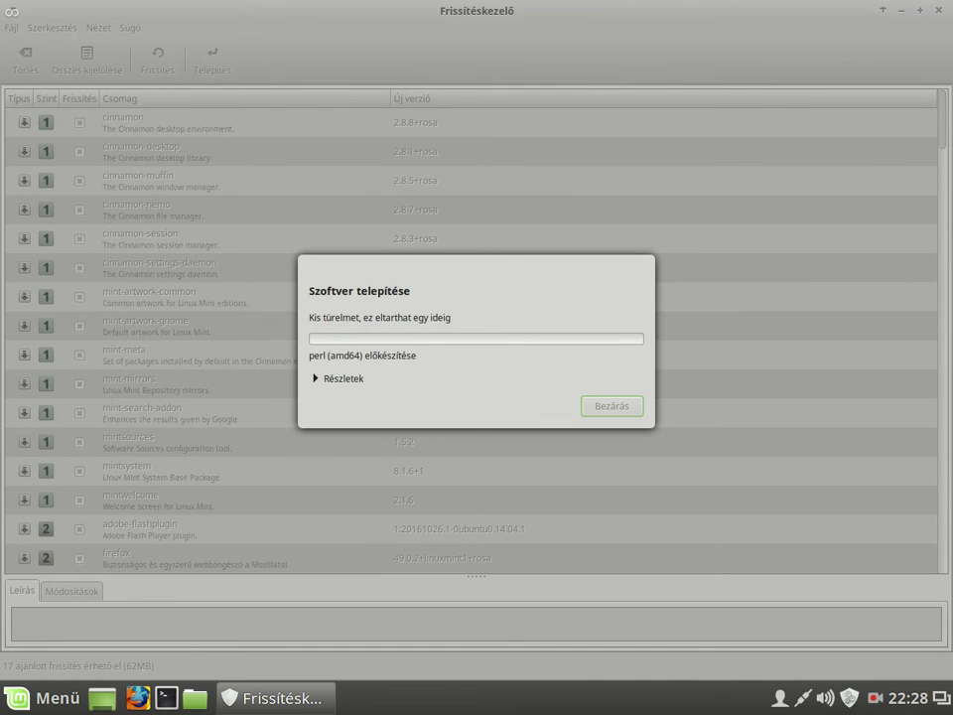
click(320, 379)
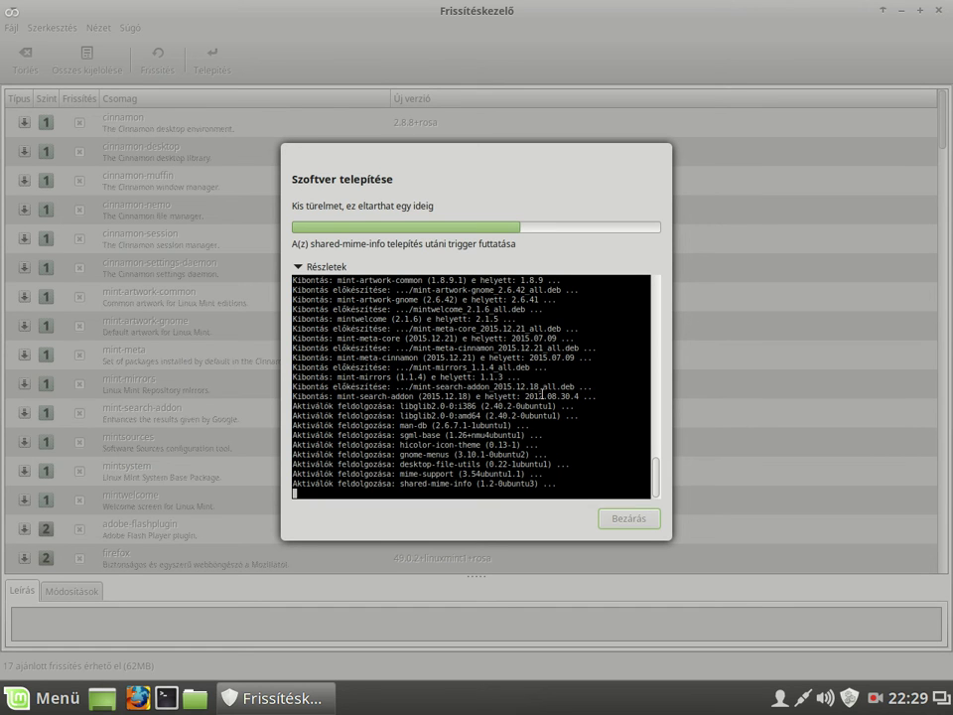
Step: Finish the update installation, look over the remaining level 3 packages in the refreshed list, and close the update manager
drag(531, 492, 380, 329)
click(380, 329)
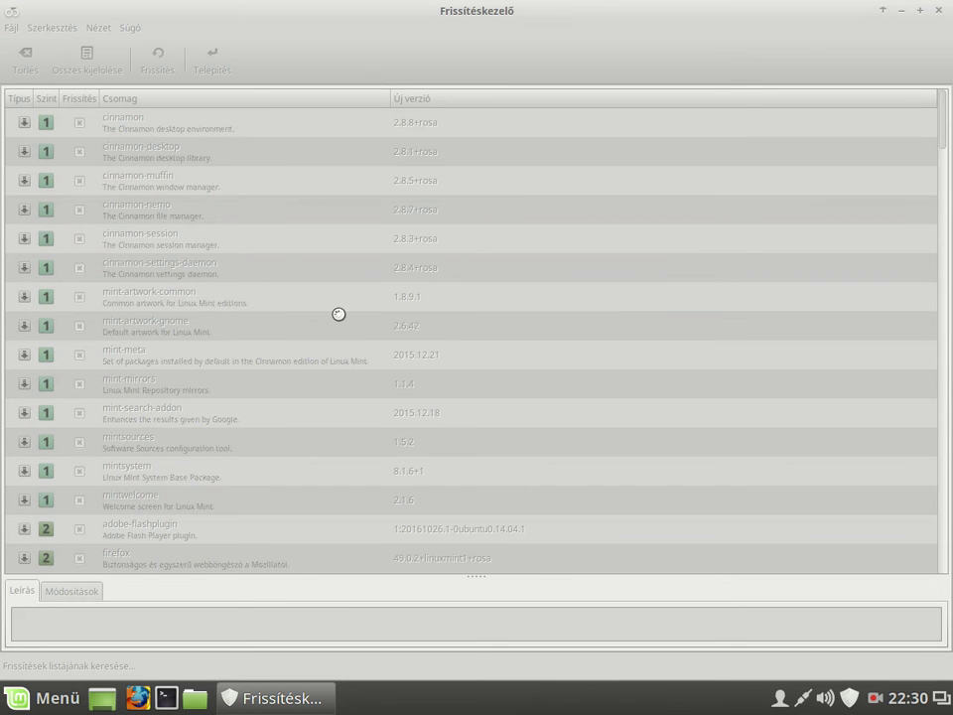
scroll(159, 226, down, 5)
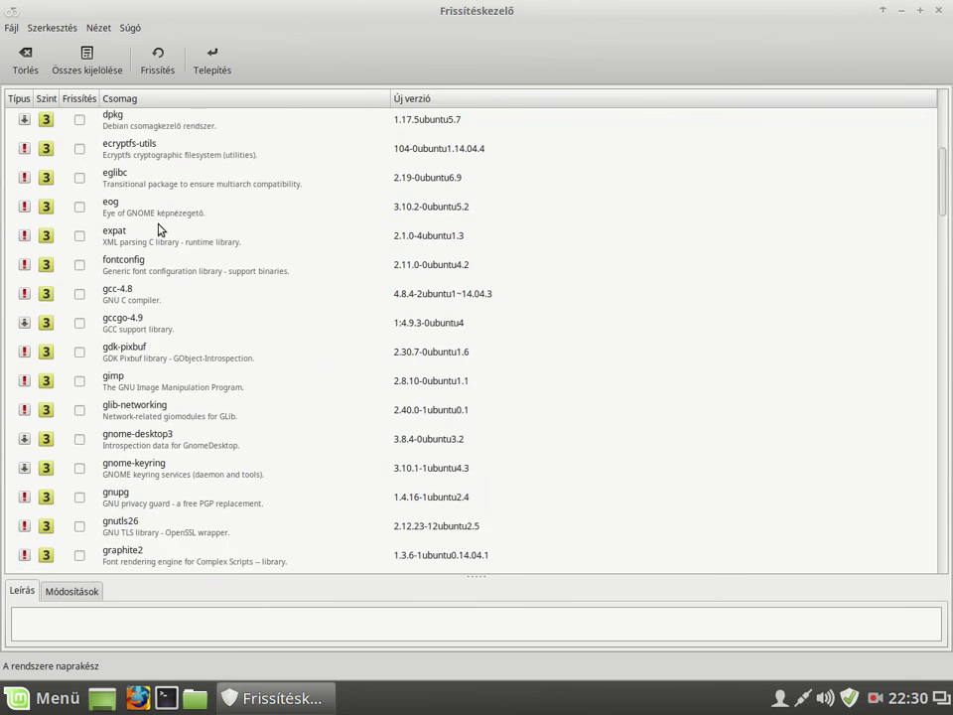
scroll(179, 235, up, 5)
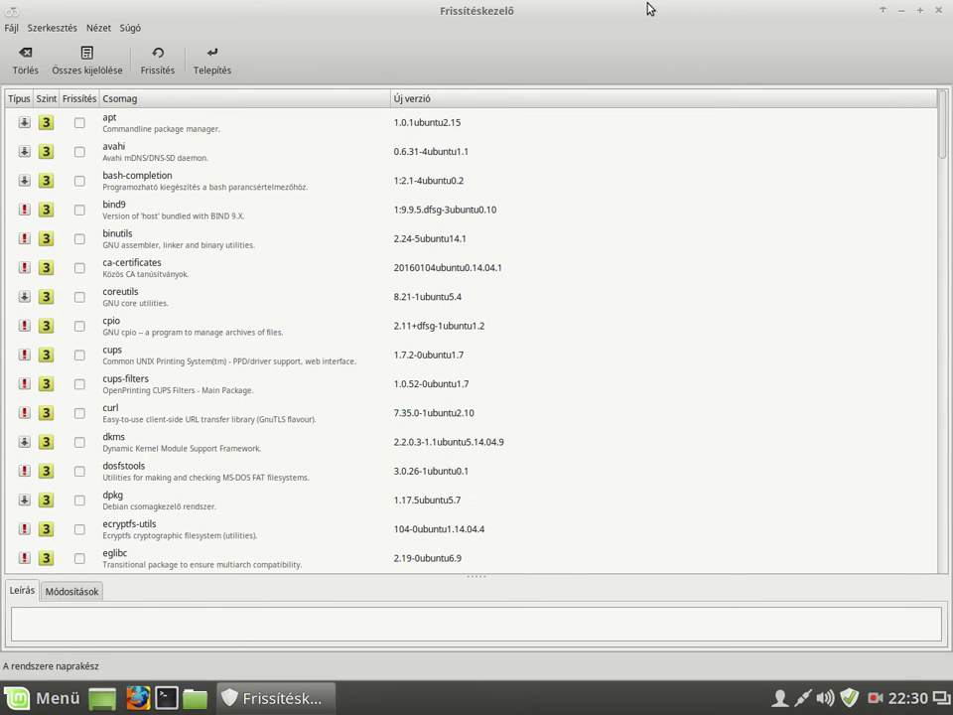
click(938, 10)
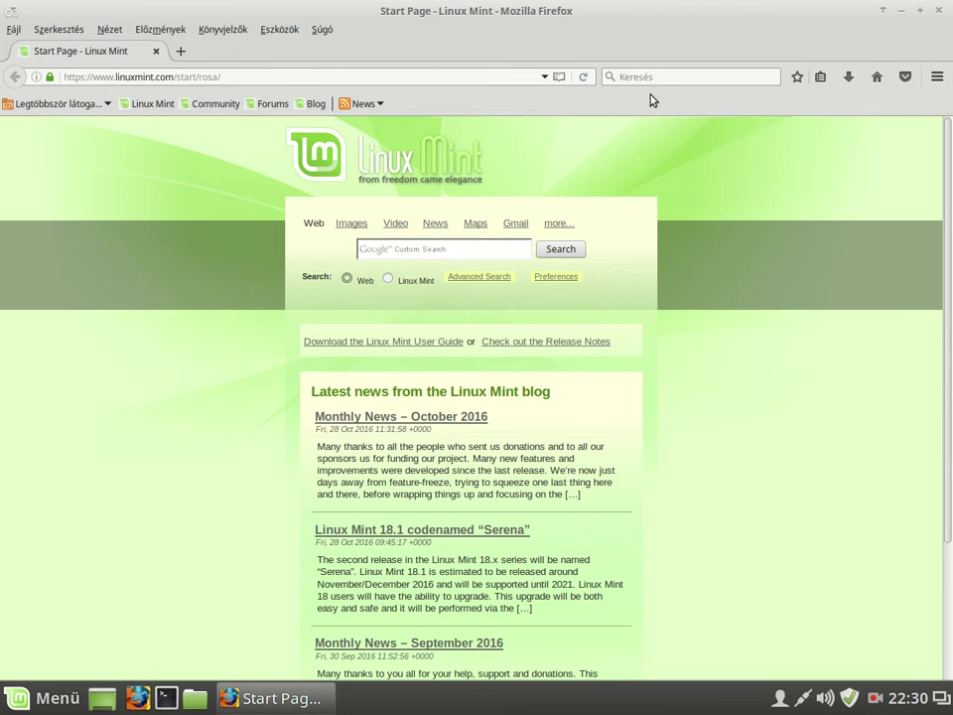
Step: In Firefox, search for "ki az a kicsoda" from the address bar and check which search engines the search box offers
click(396, 79)
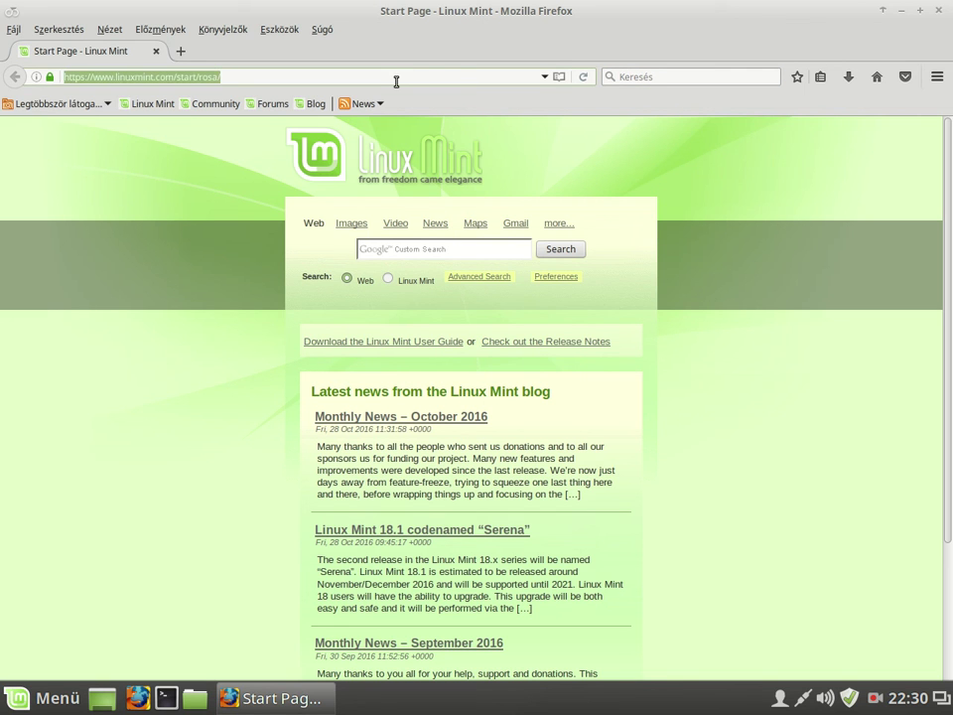
text(ki az a kicsod)
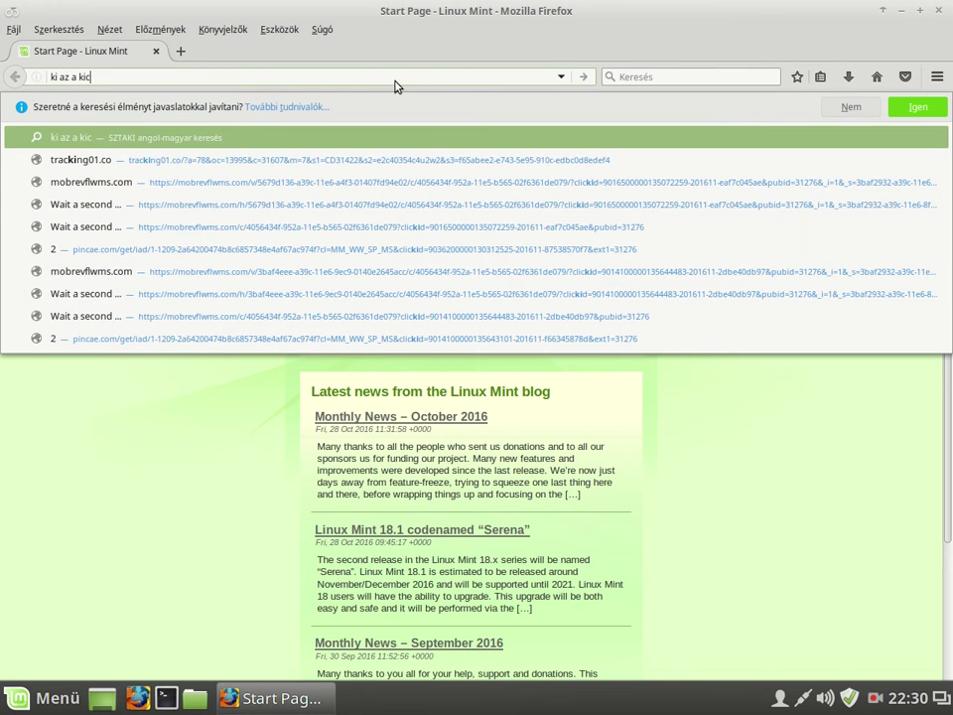
text(a)
key(Return)
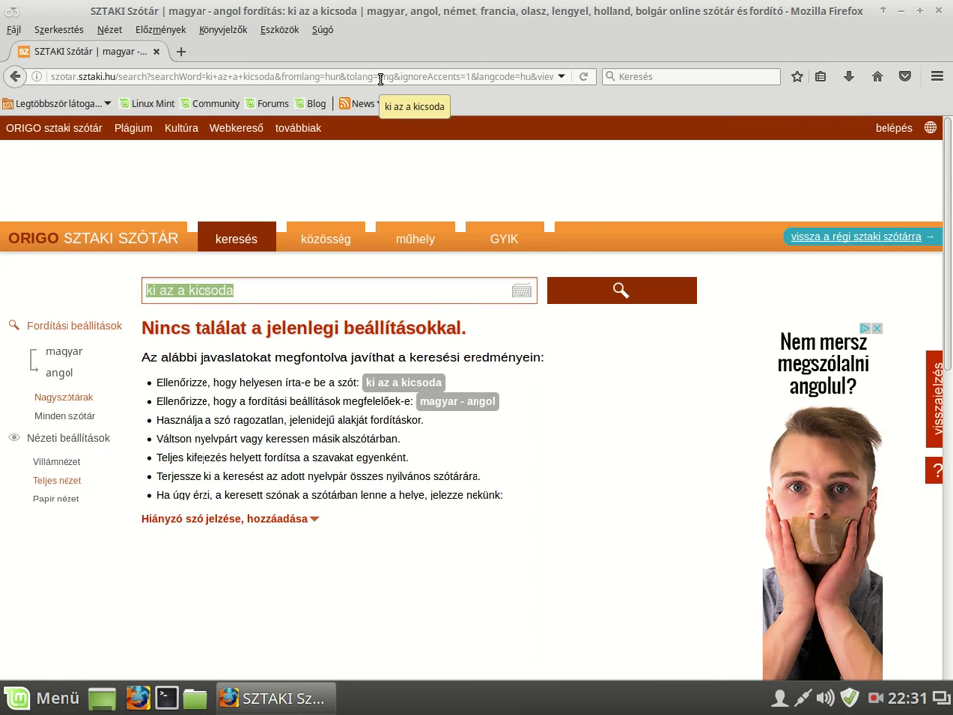
click(613, 77)
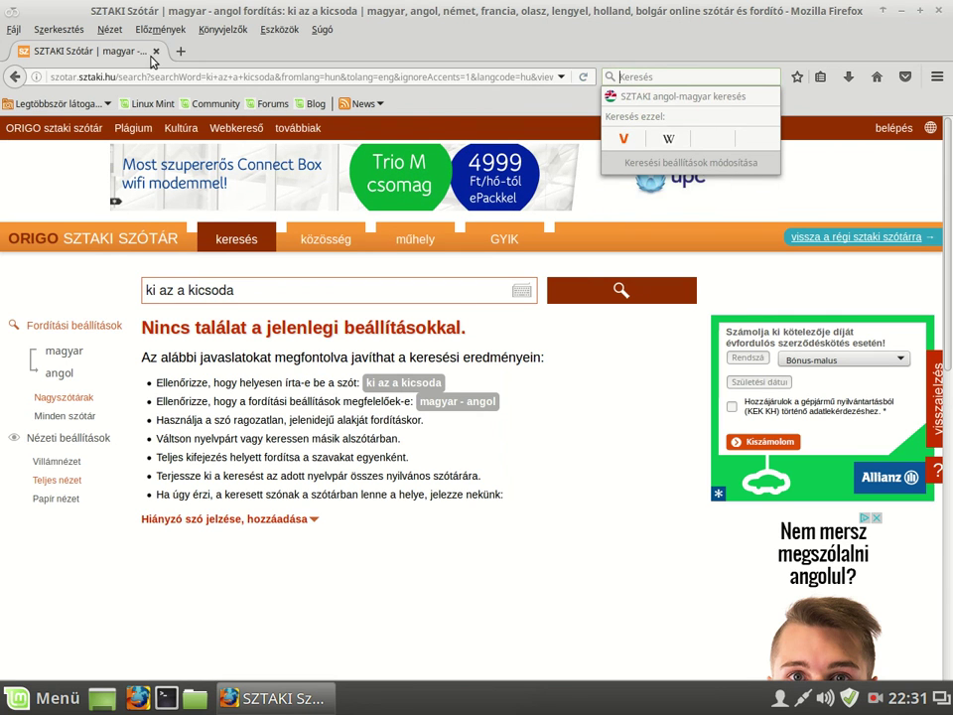
Step: Open Firefox's search preferences (Keresés), enlarge the page, and follow the link for adding more search engines
click(61, 32)
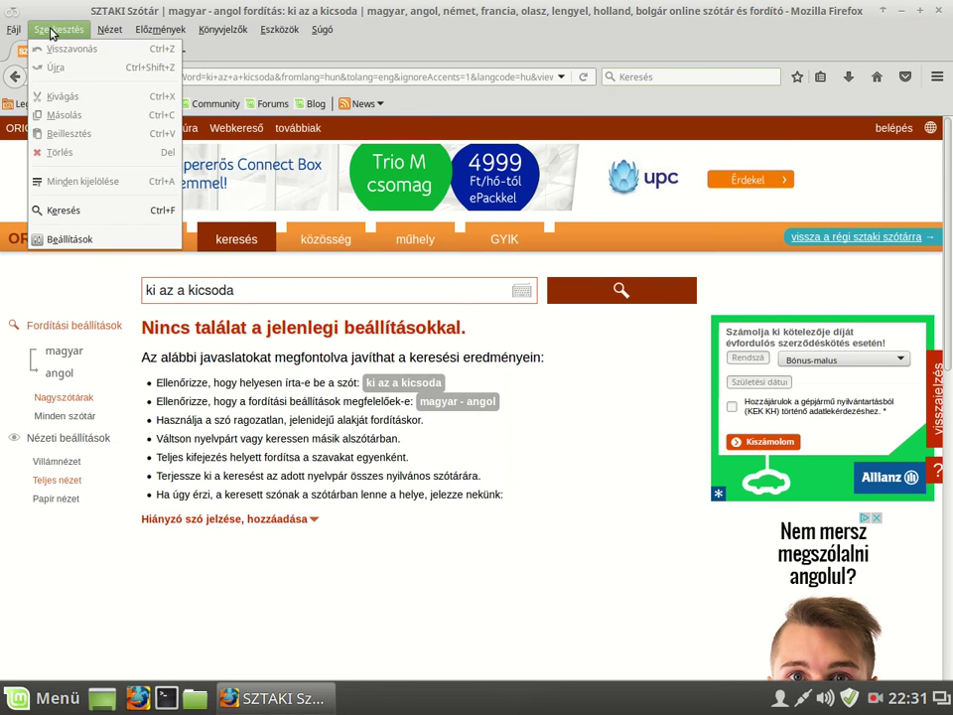
click(72, 239)
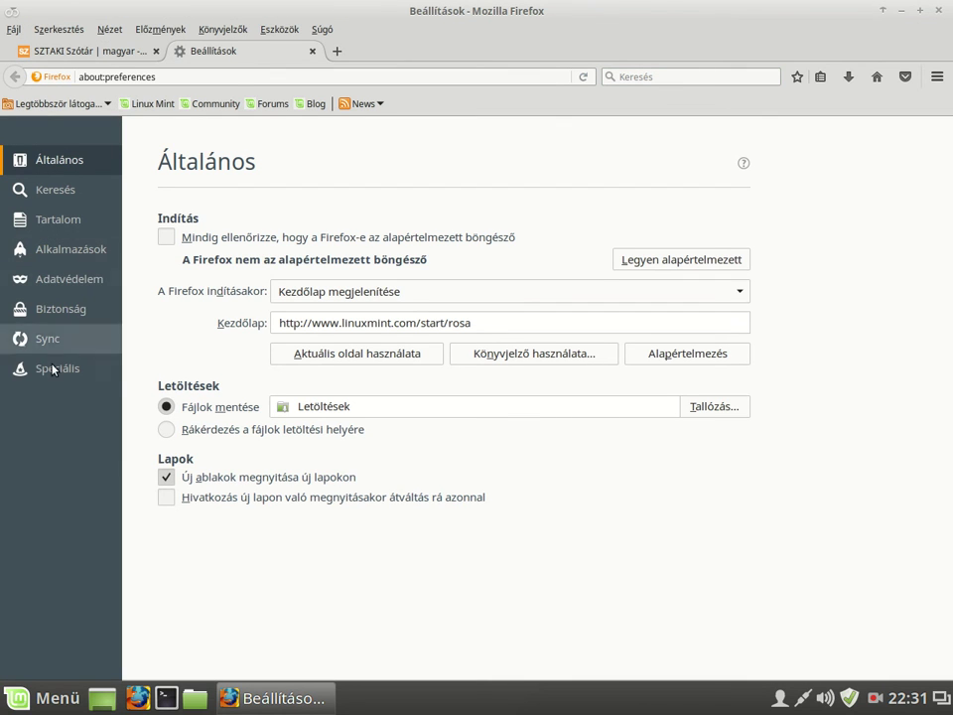
click(57, 196)
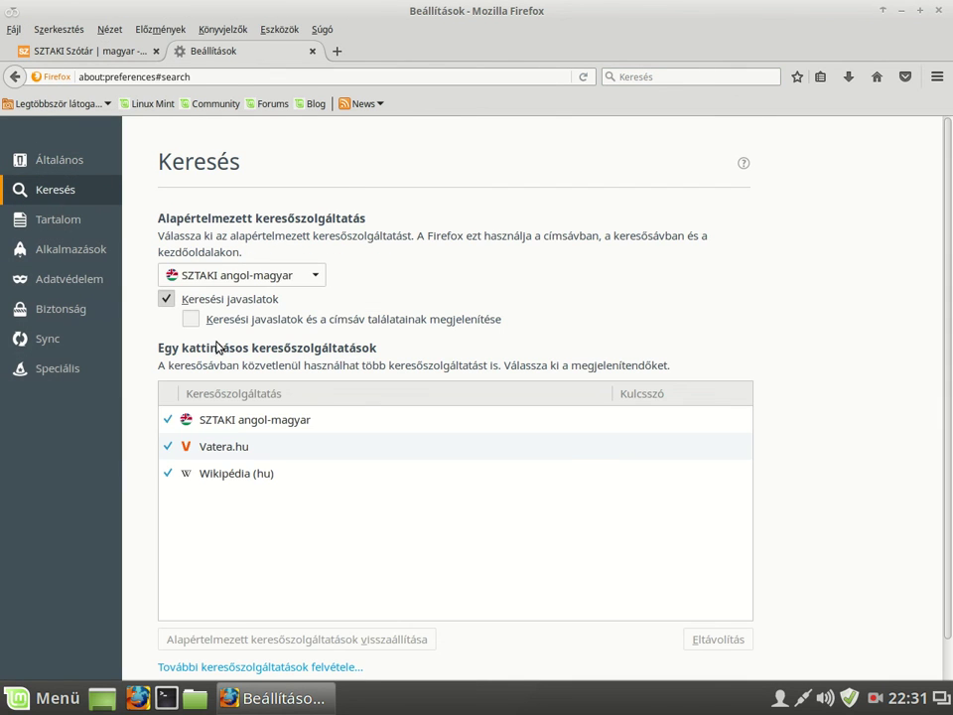
scroll(801, 642, down, 1)
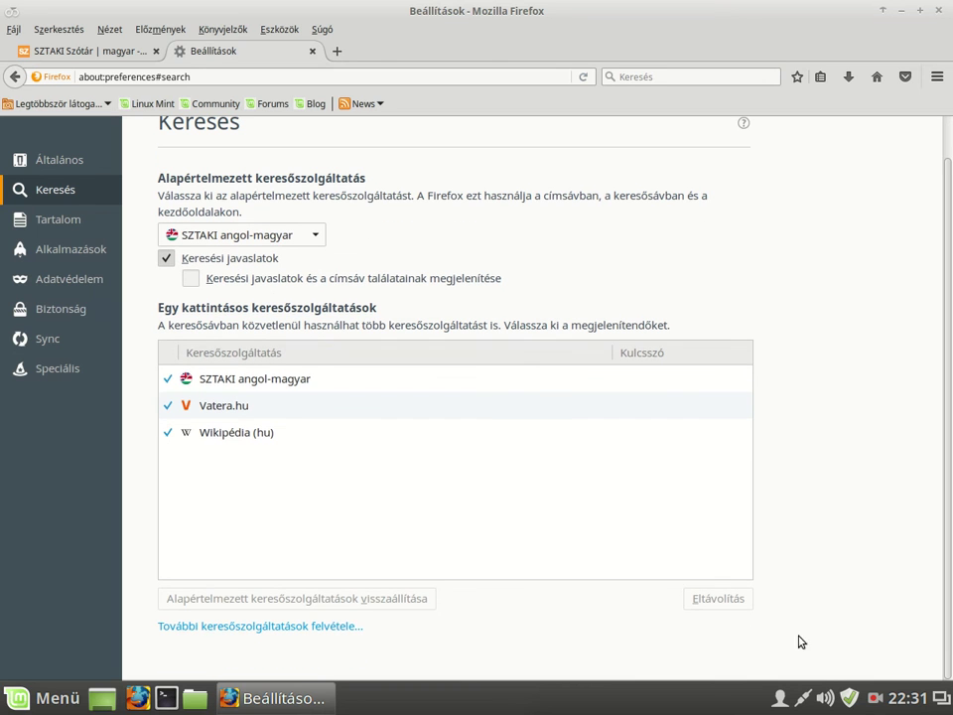
key(ctrl+plus)
key(ctrl+plus)
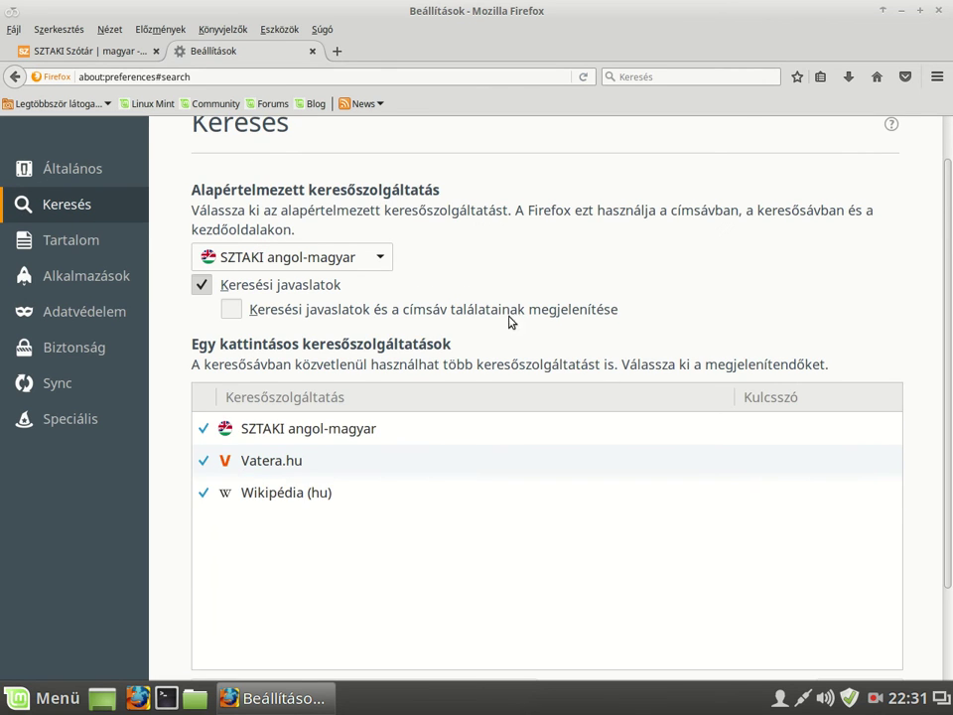
scroll(509, 321, down, 2)
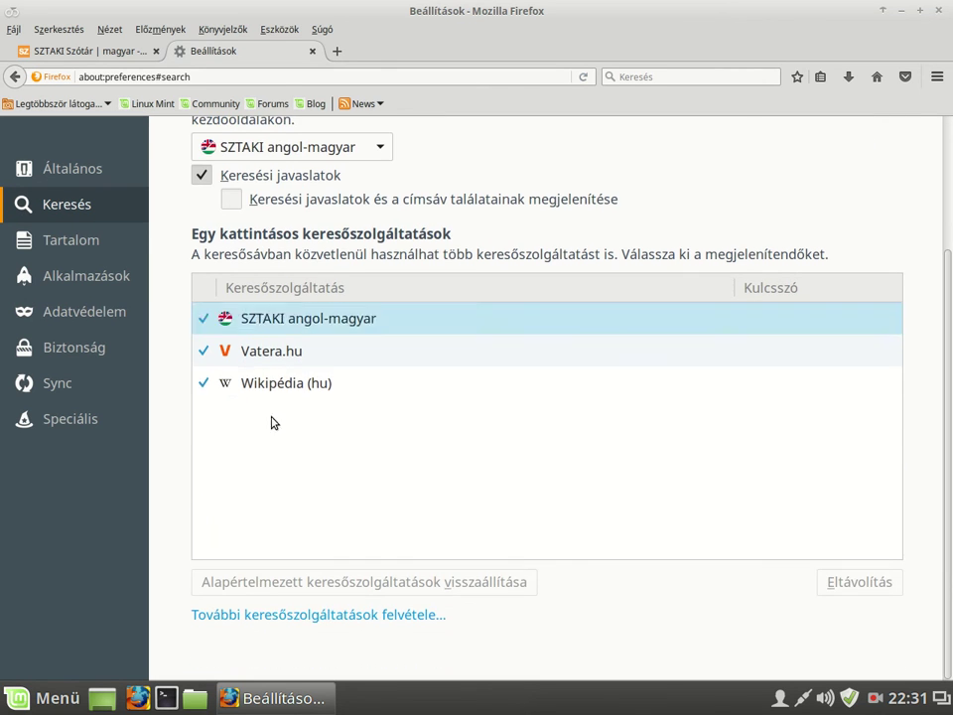
click(340, 614)
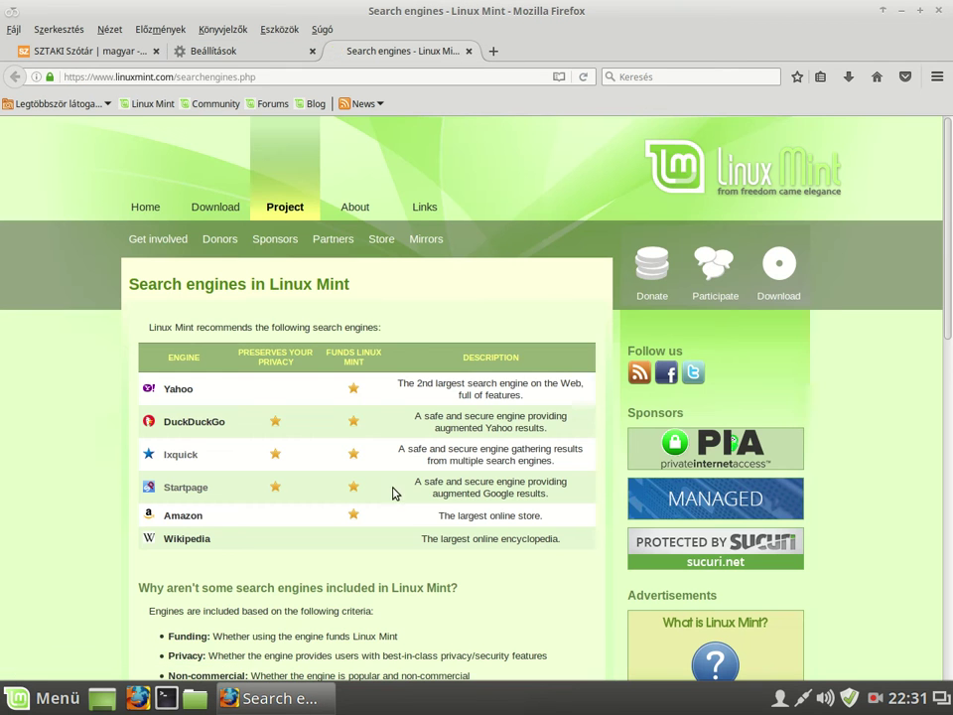
Step: Examine Linux Mint's recommended search engines and the criteria for why some engines are not included
scroll(285, 458, down, 3)
scroll(272, 459, up, 1)
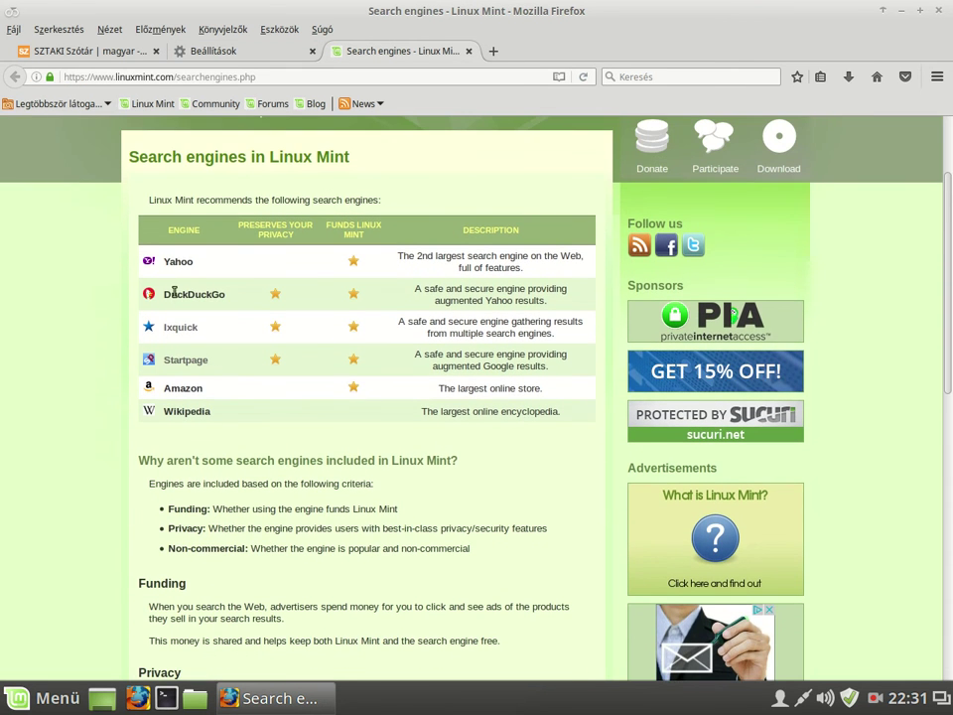
scroll(122, 276, down, 2)
drag(124, 328, 458, 333)
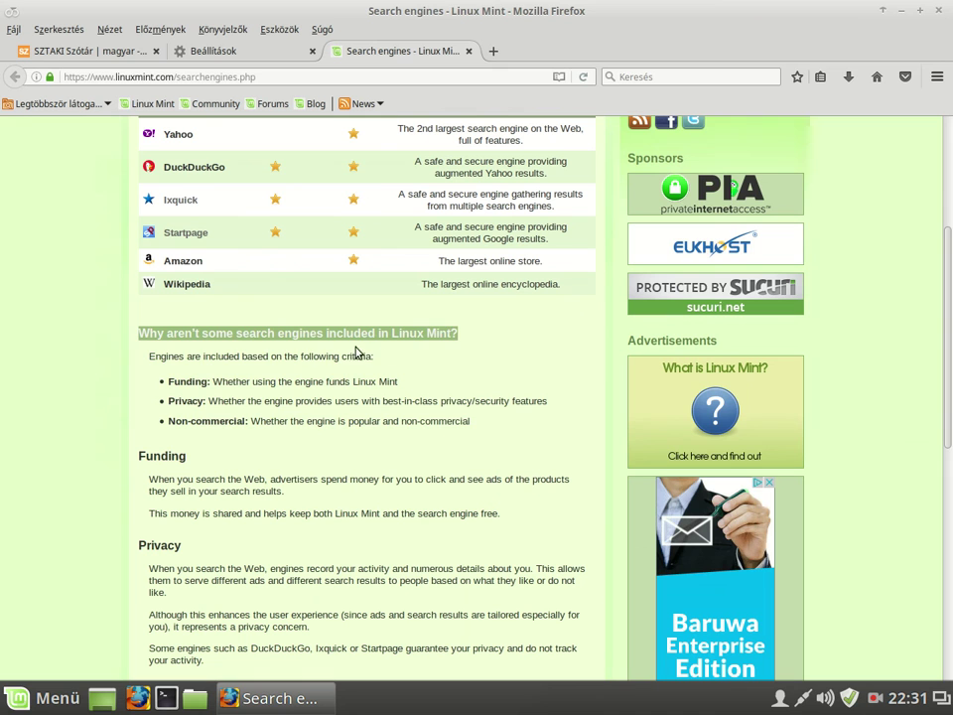
drag(356, 348, 470, 434)
click(296, 318)
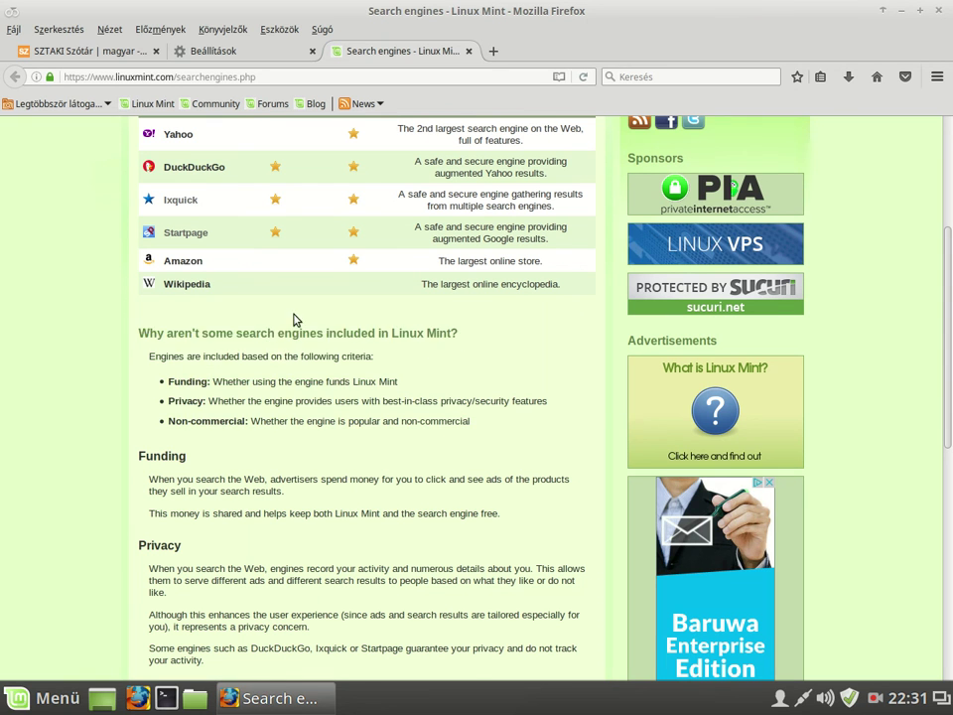
drag(138, 332, 453, 447)
click(151, 398)
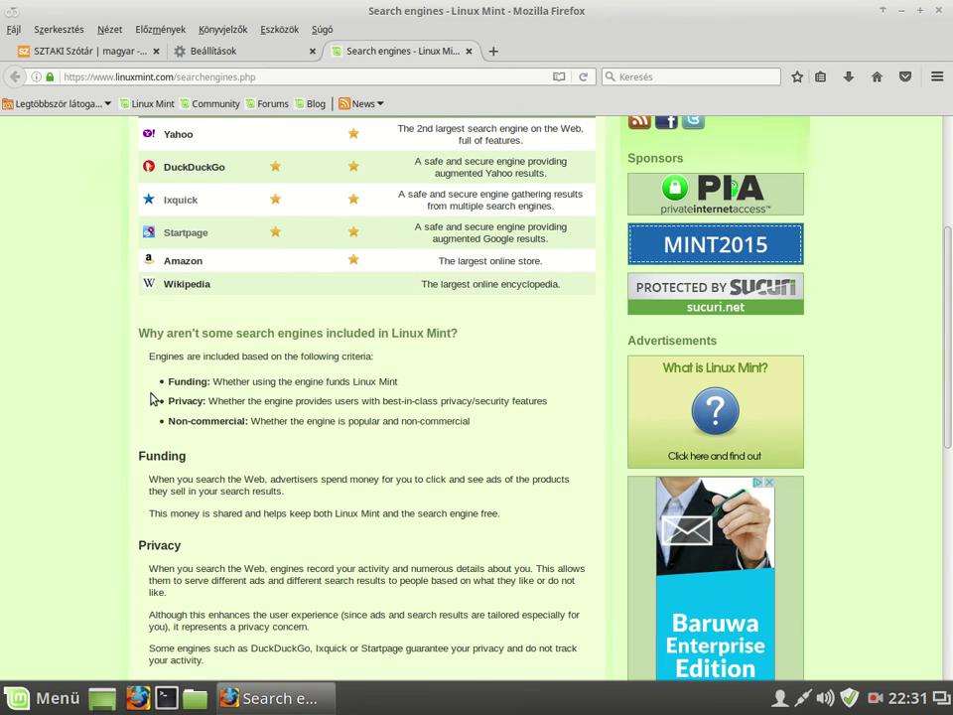
scroll(289, 407, down, 6)
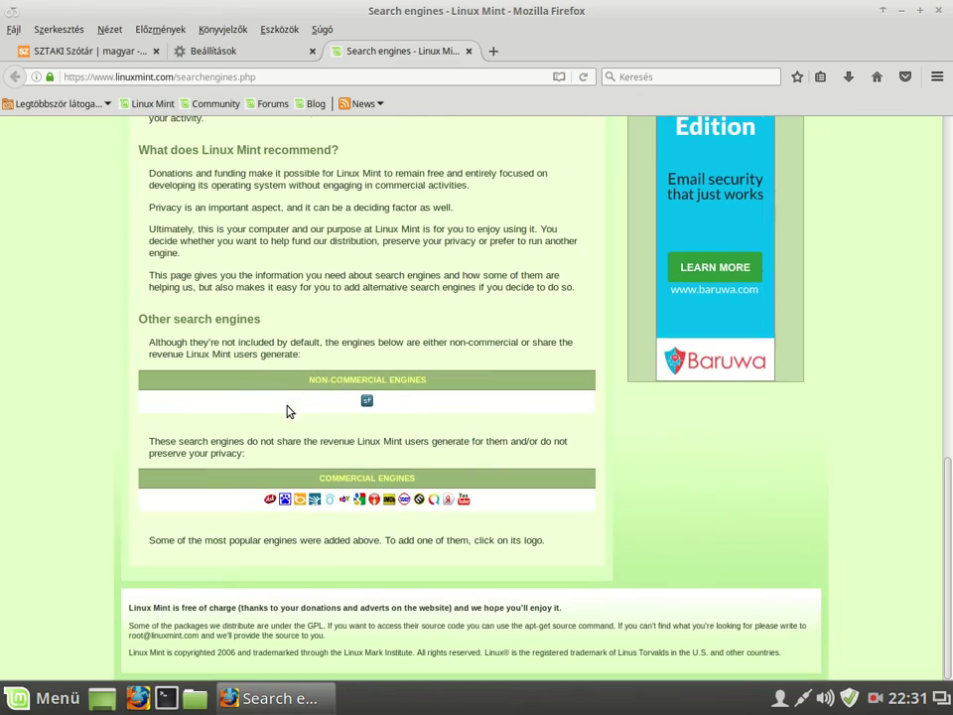
Step: Enlarge the search engines page and open the Google entry among the commercial engines
key(ctrl+plus)
key(ctrl+plus)
key(ctrl+plus)
key(ctrl+plus)
key(ctrl+plus)
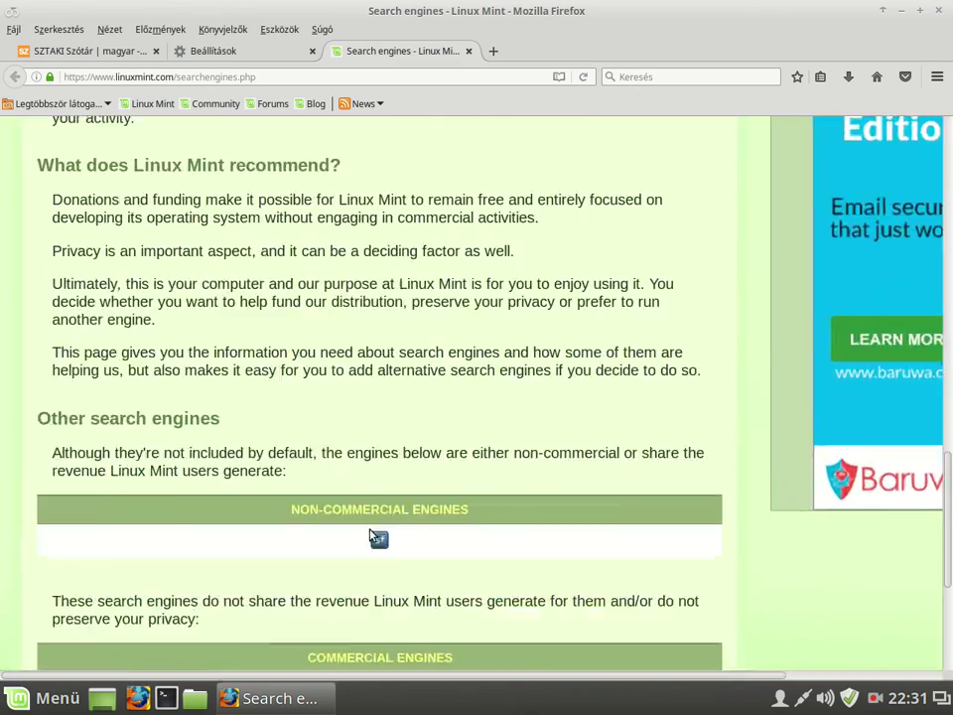
key(ctrl+plus)
scroll(477, 434, down, 6)
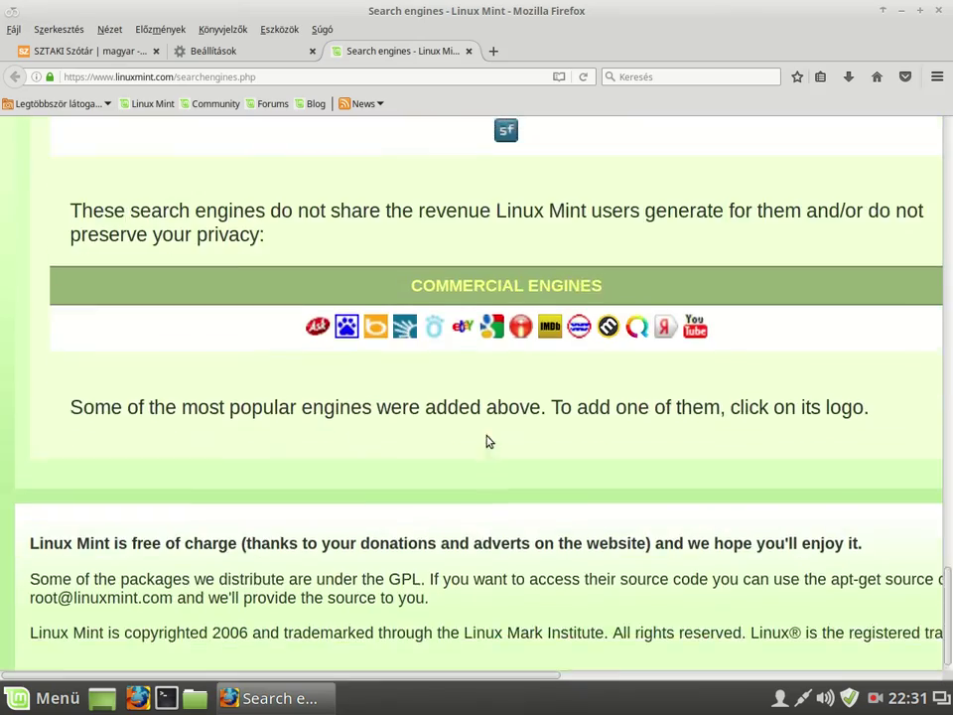
scroll(489, 477, up, 2)
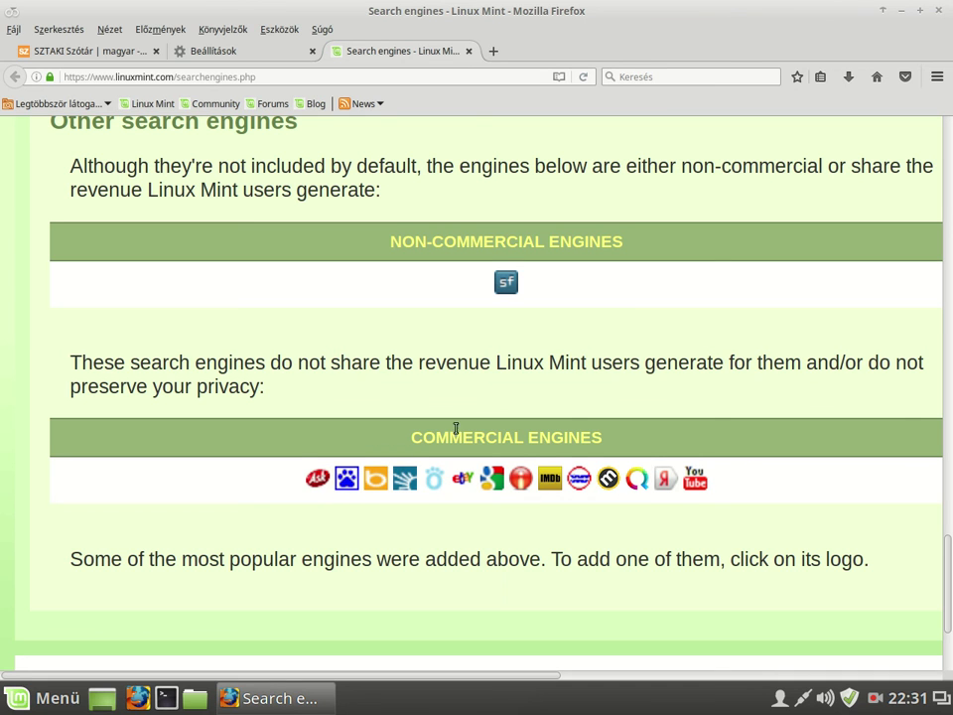
click(493, 483)
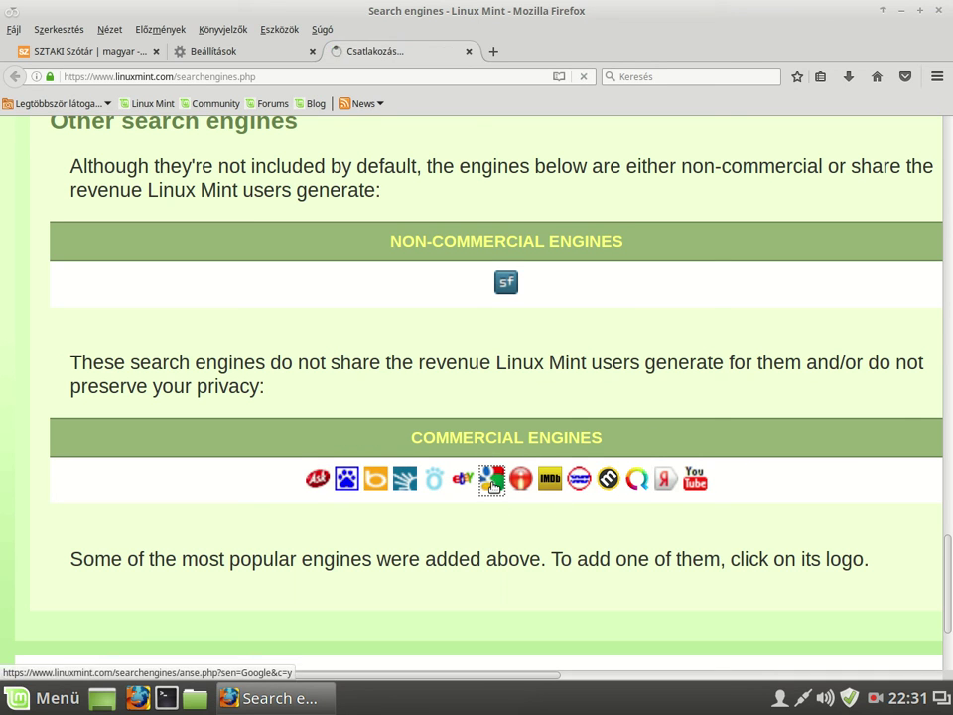
Step: Add Google to Firefox's search engines from its Linux Mint page
scroll(413, 445, down, 3)
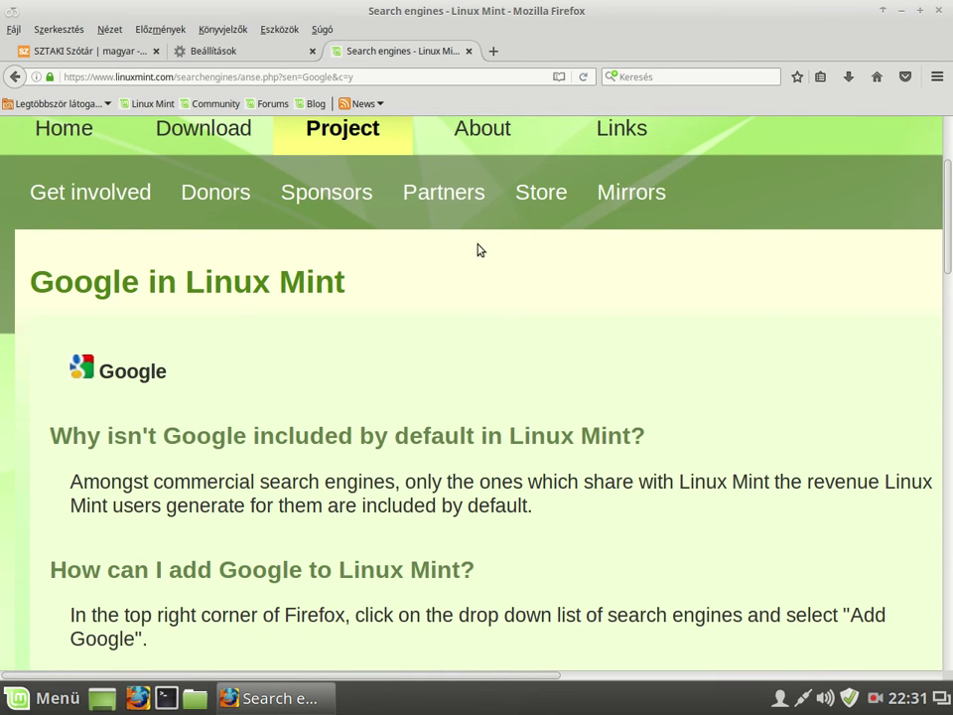
click(610, 78)
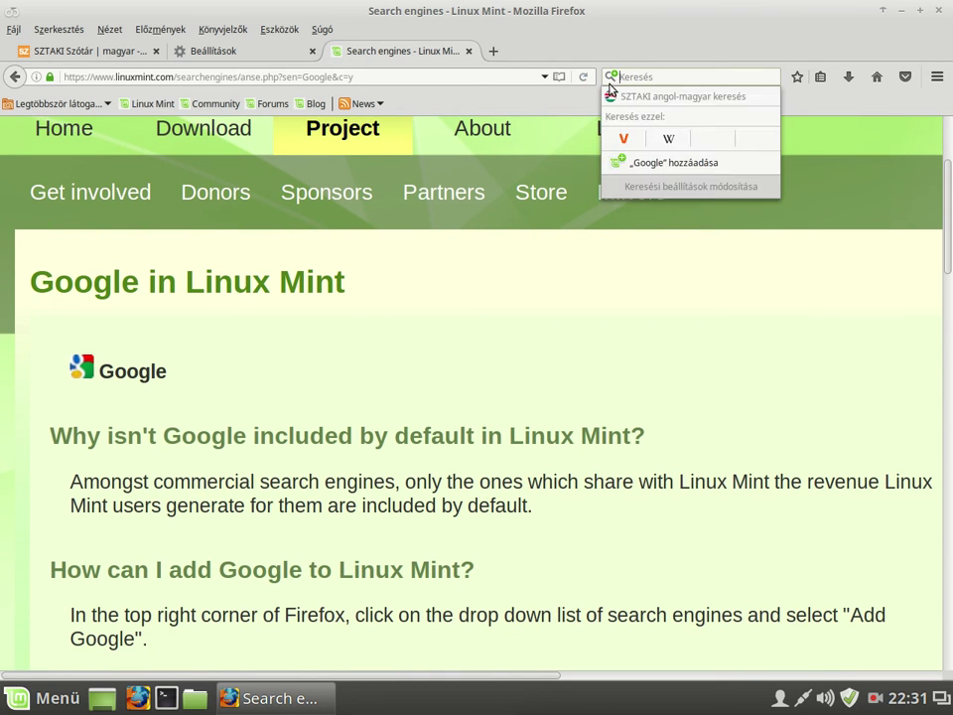
click(673, 164)
Step: In Firefox's search preferences, move Google to the top of the one-click engines and make it the default search engine
click(229, 51)
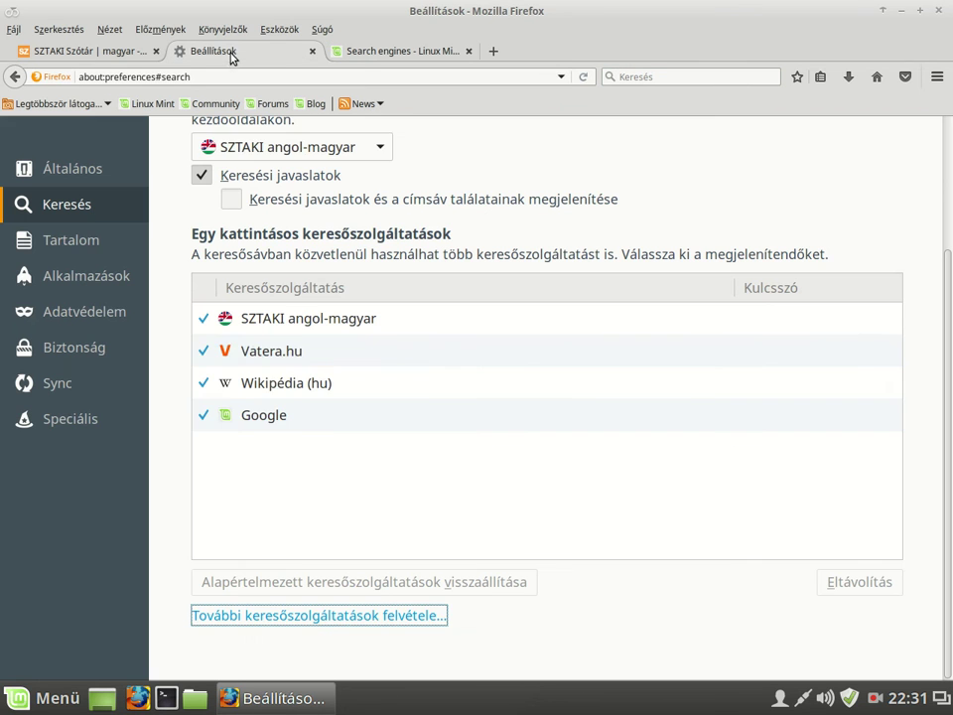
click(311, 424)
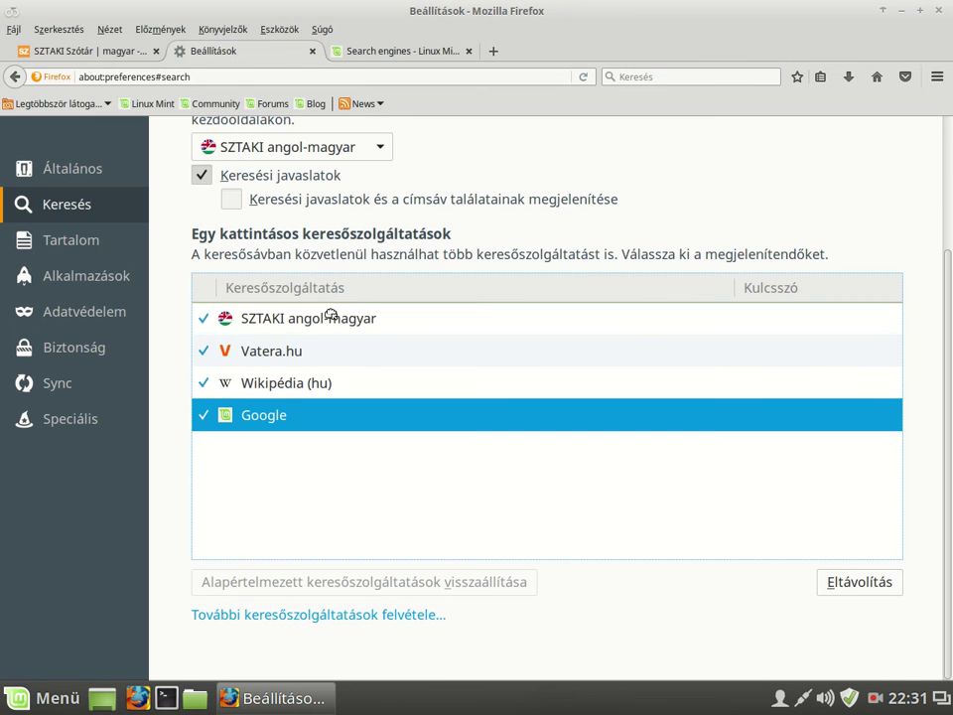
drag(330, 315, 327, 311)
click(324, 153)
click(315, 159)
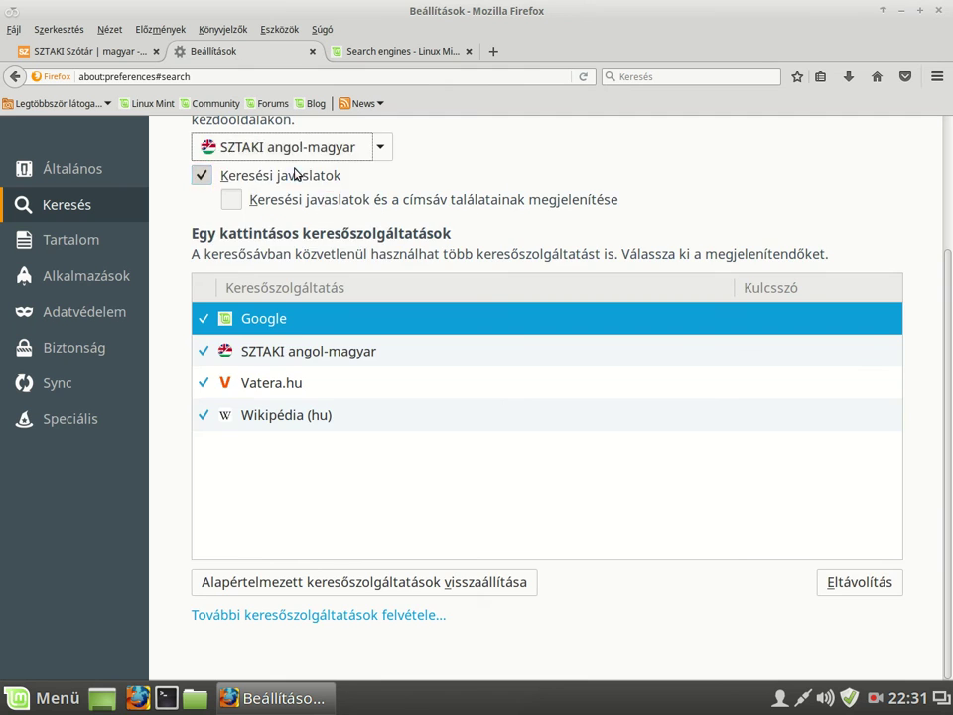
scroll(295, 174, up, 3)
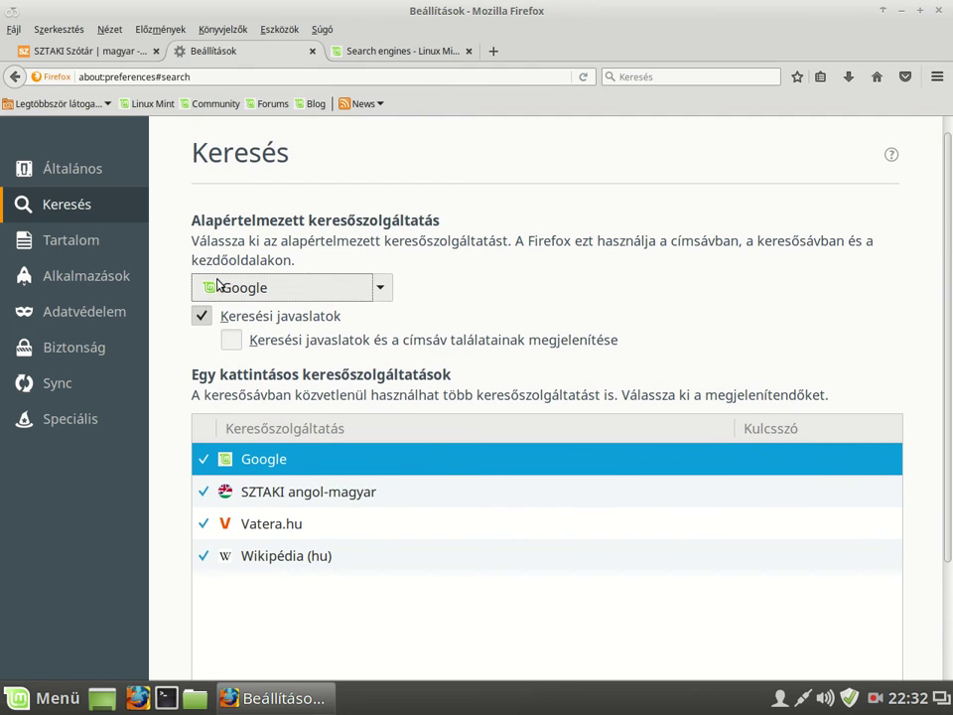
Step: Test the default engine by searching for "ki az a kicsoda" from the address bar, and close Firefox with all its tabs
click(221, 77)
text(ki az )
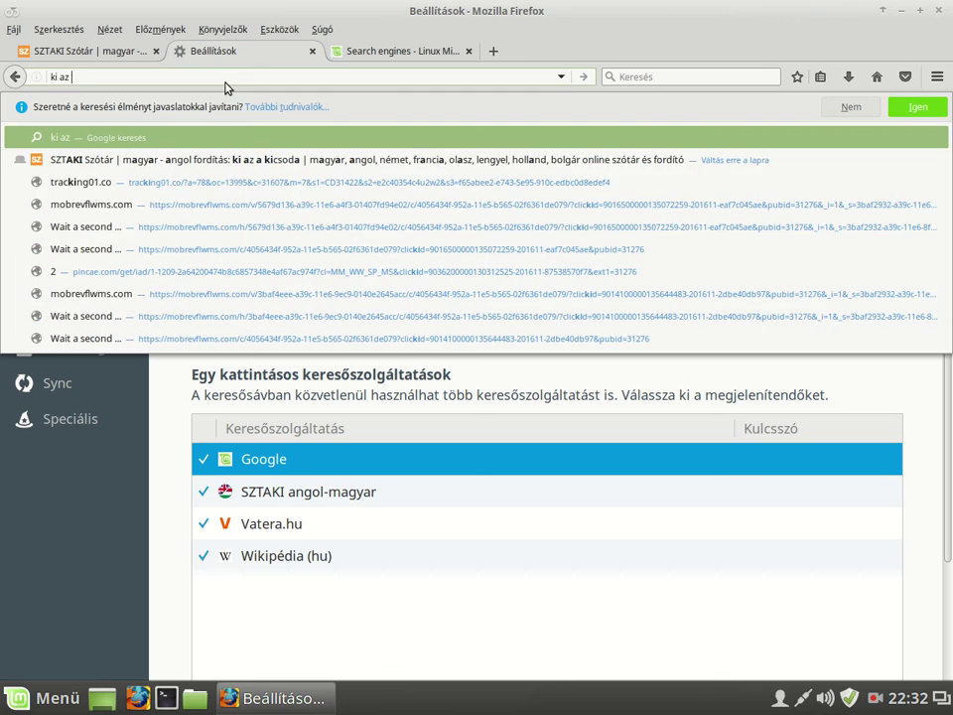
text(a kicsodai az a kicsoda)
key(Return)
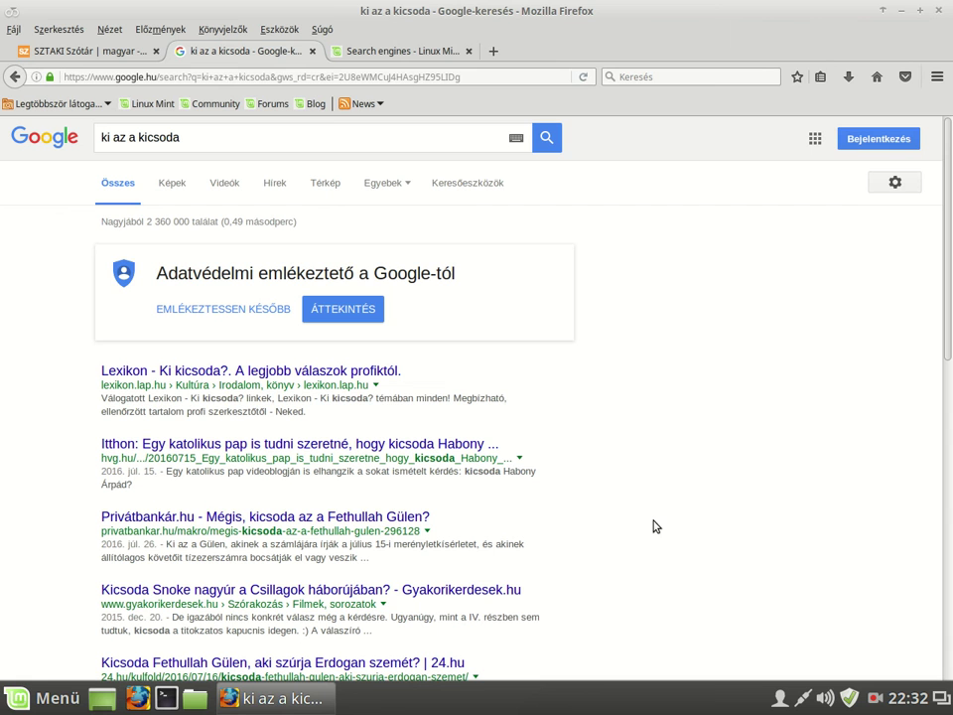
click(939, 12)
click(559, 380)
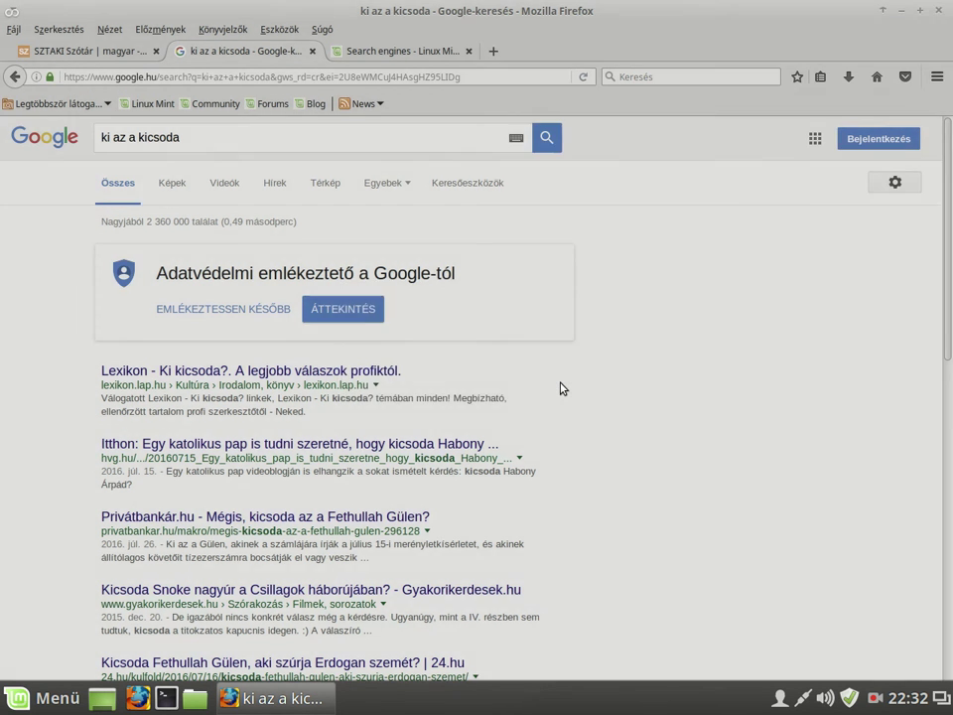